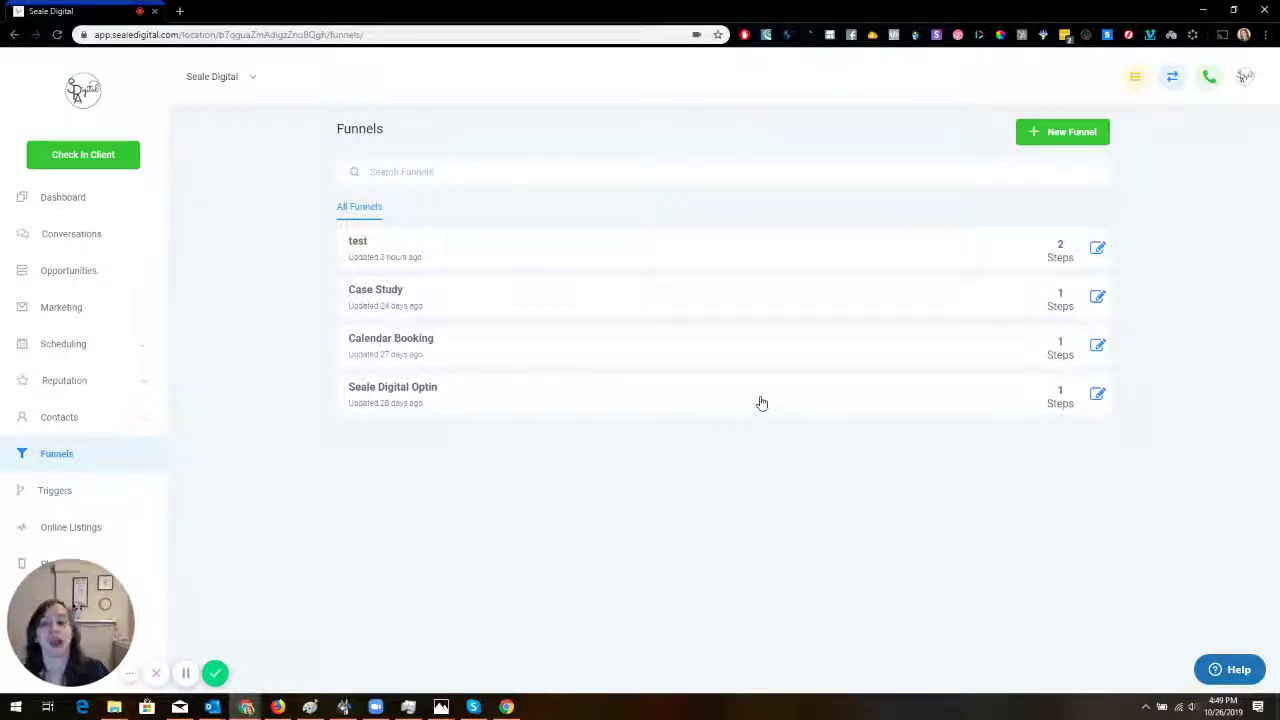
Step: Create a new funnel named 'Seale Digital Funnel'
left_click(1076, 136)
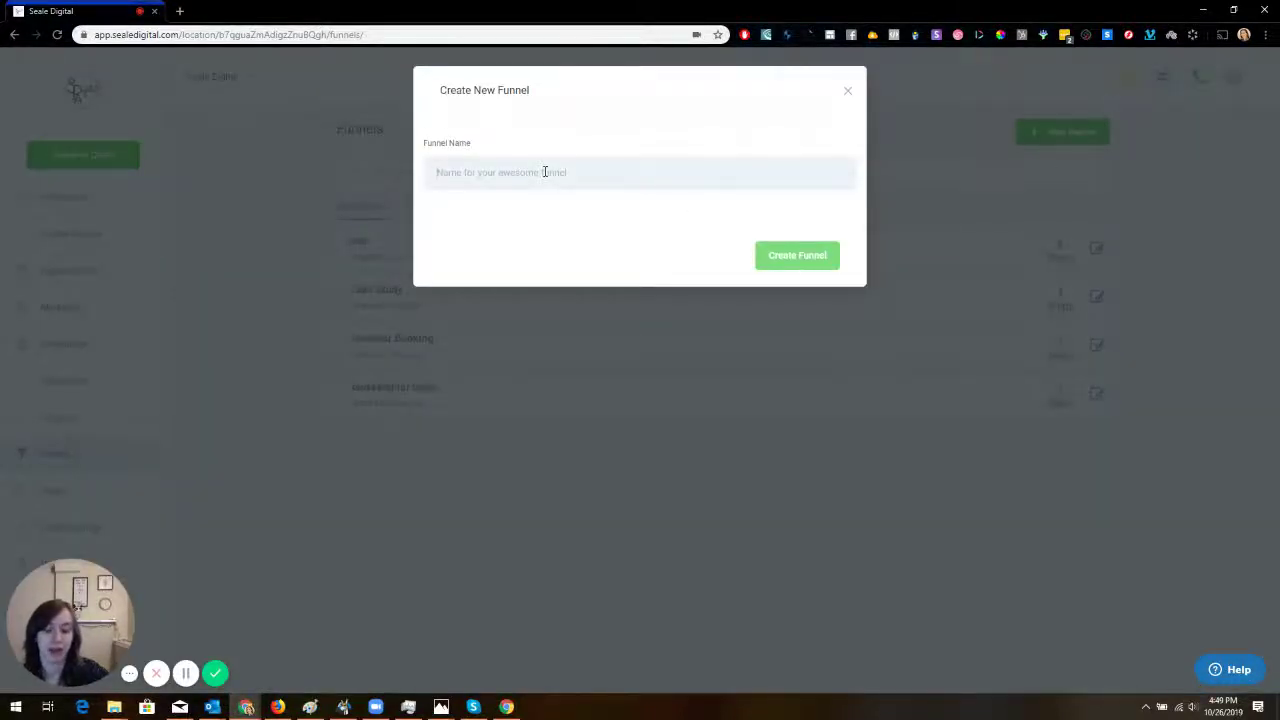
type("se")
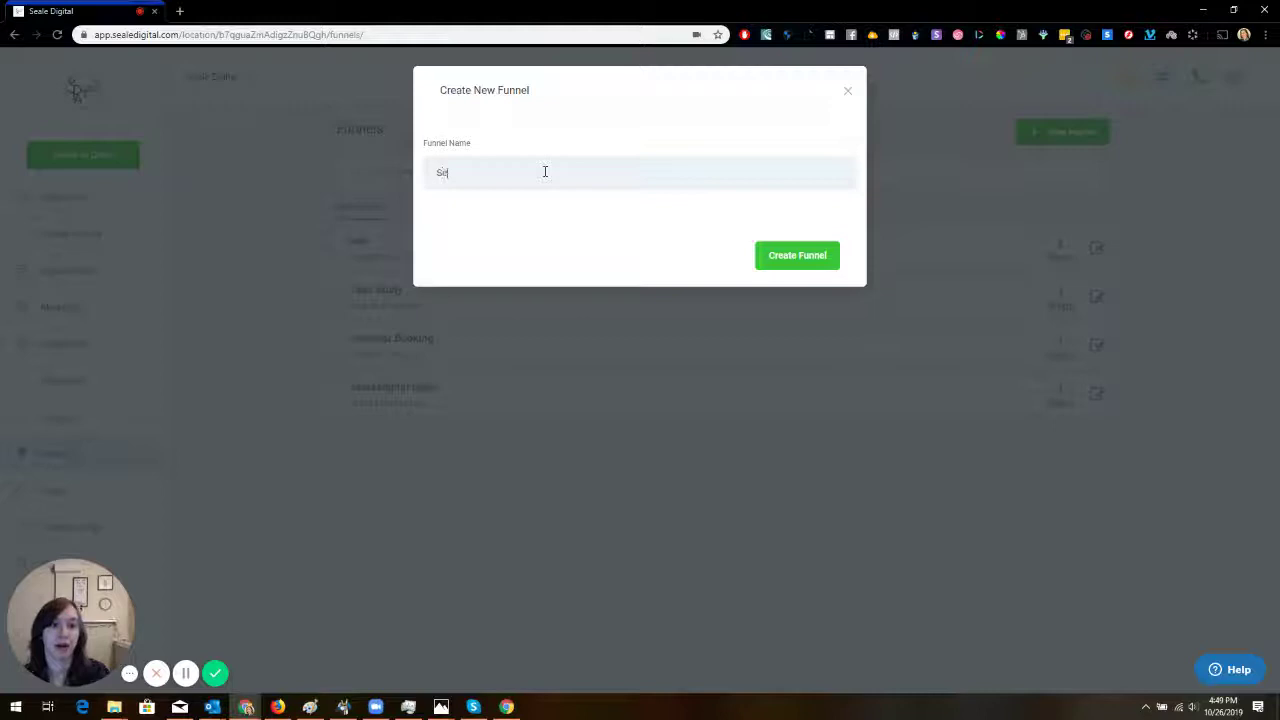
type("ale Digital Funnel")
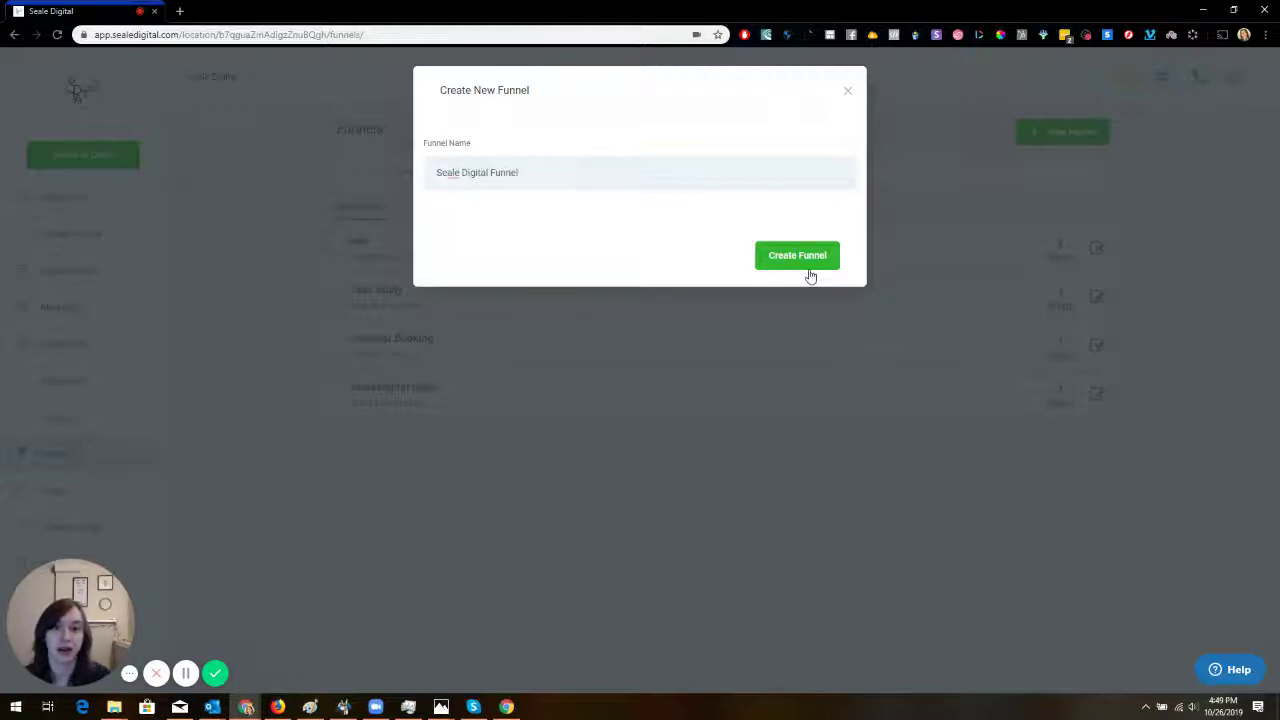
left_click(808, 268)
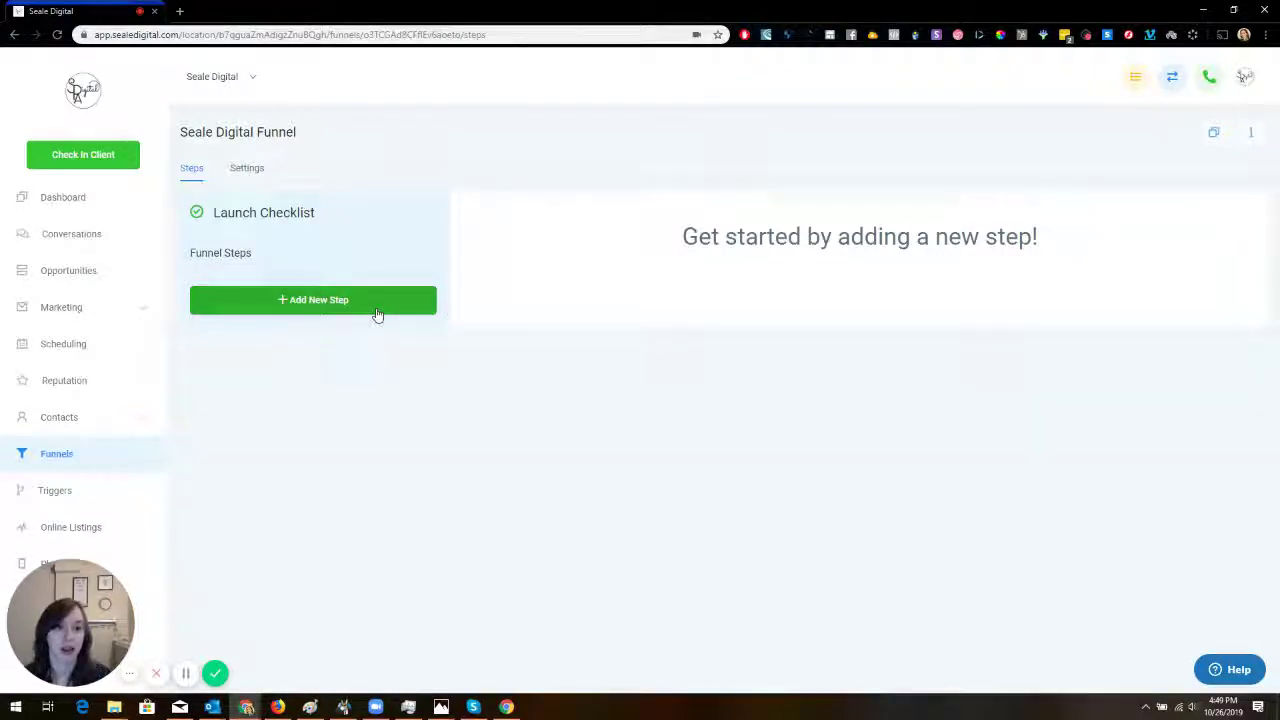
Step: Add an 'Opt In' step imported from the ClickFunnels page at sealedigital.com/funnel, with asset permission confirmed
left_click(376, 305)
left_click(526, 171)
type("O")
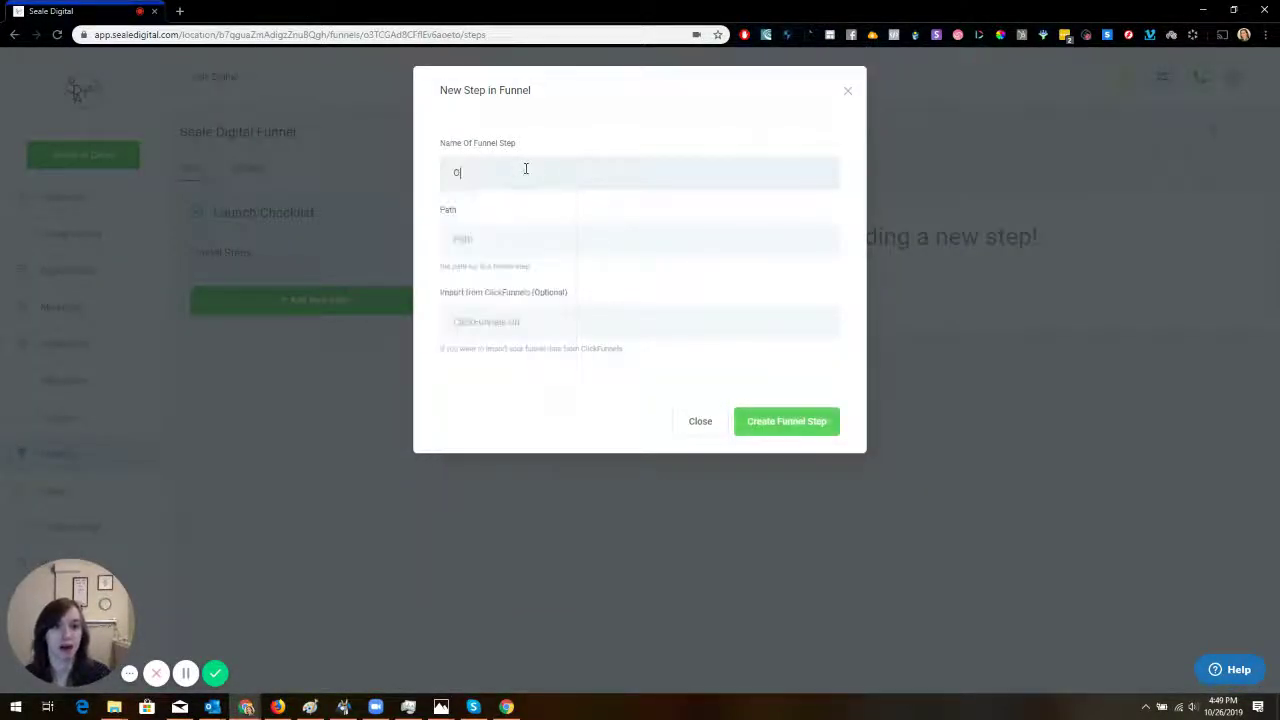
type("pt In")
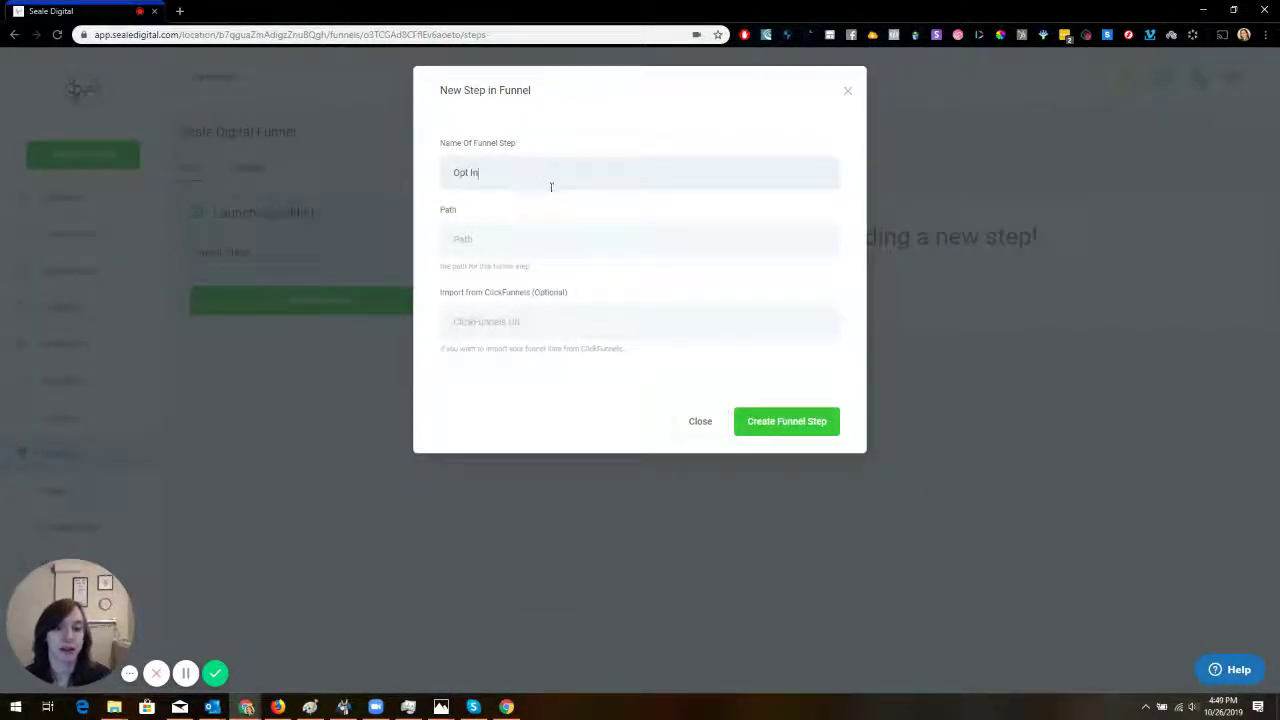
left_click(522, 321)
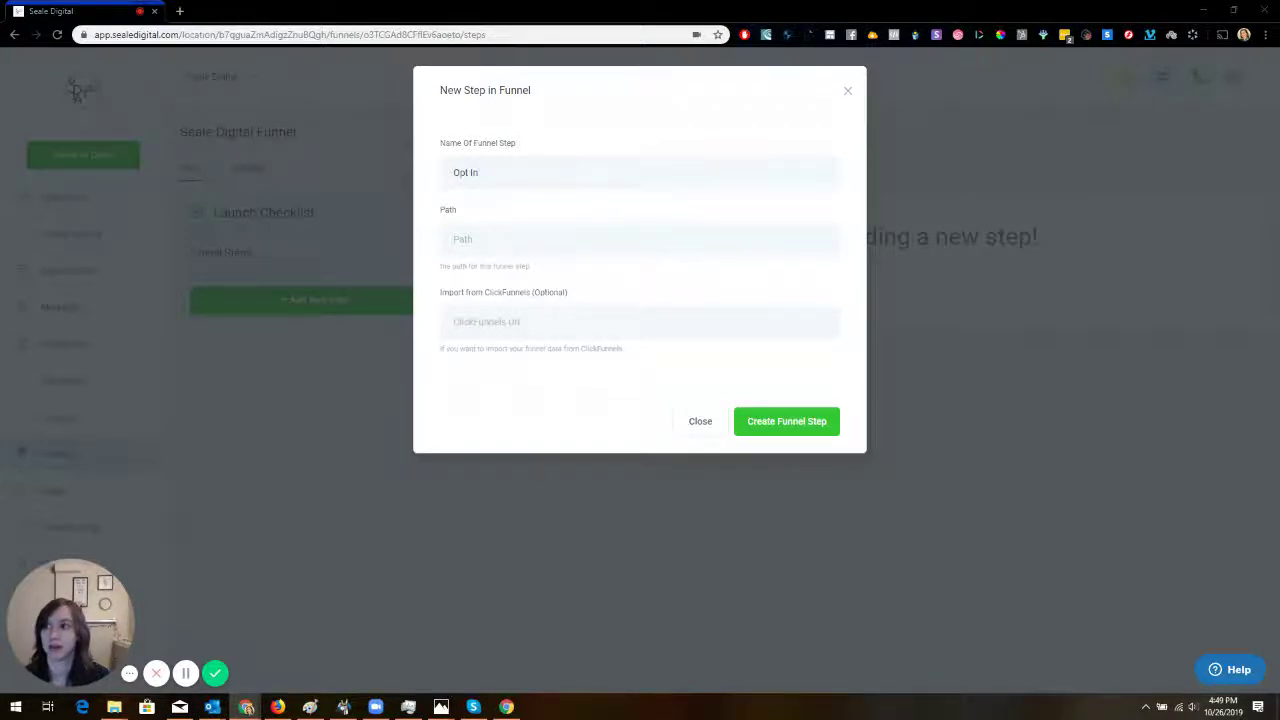
type("https://www.sealedigital.com/funnel")
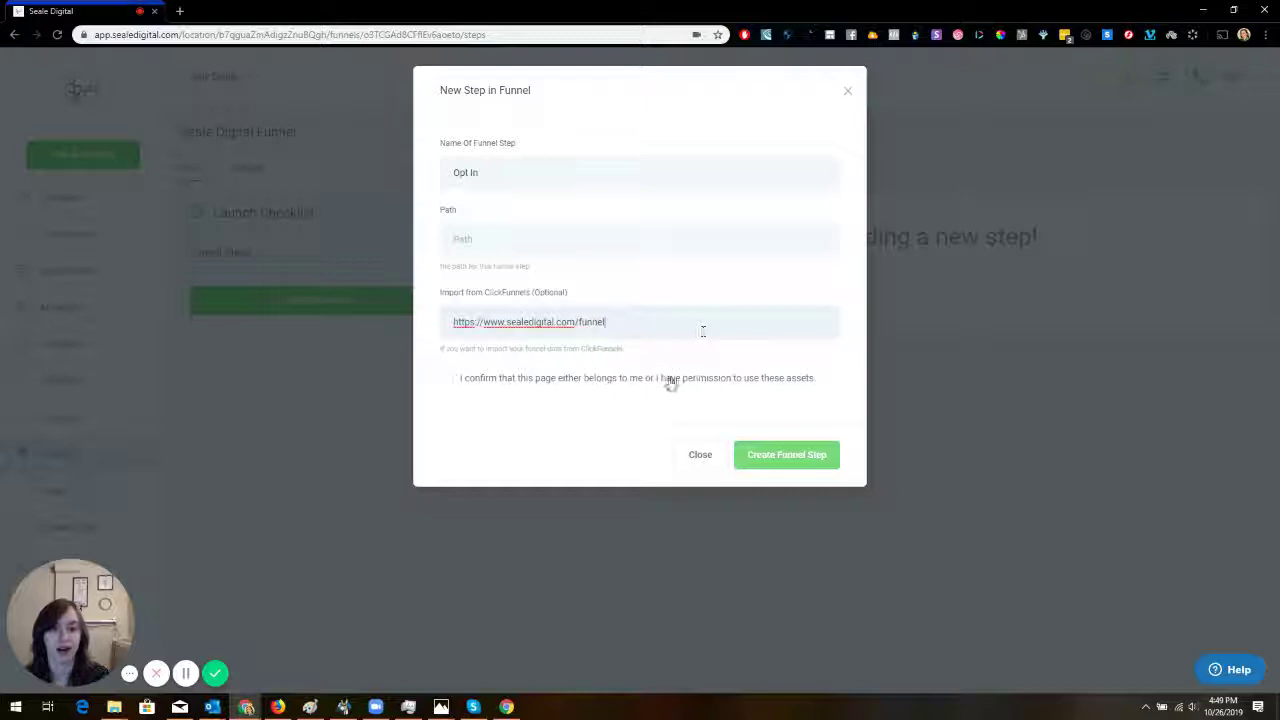
left_click(668, 381)
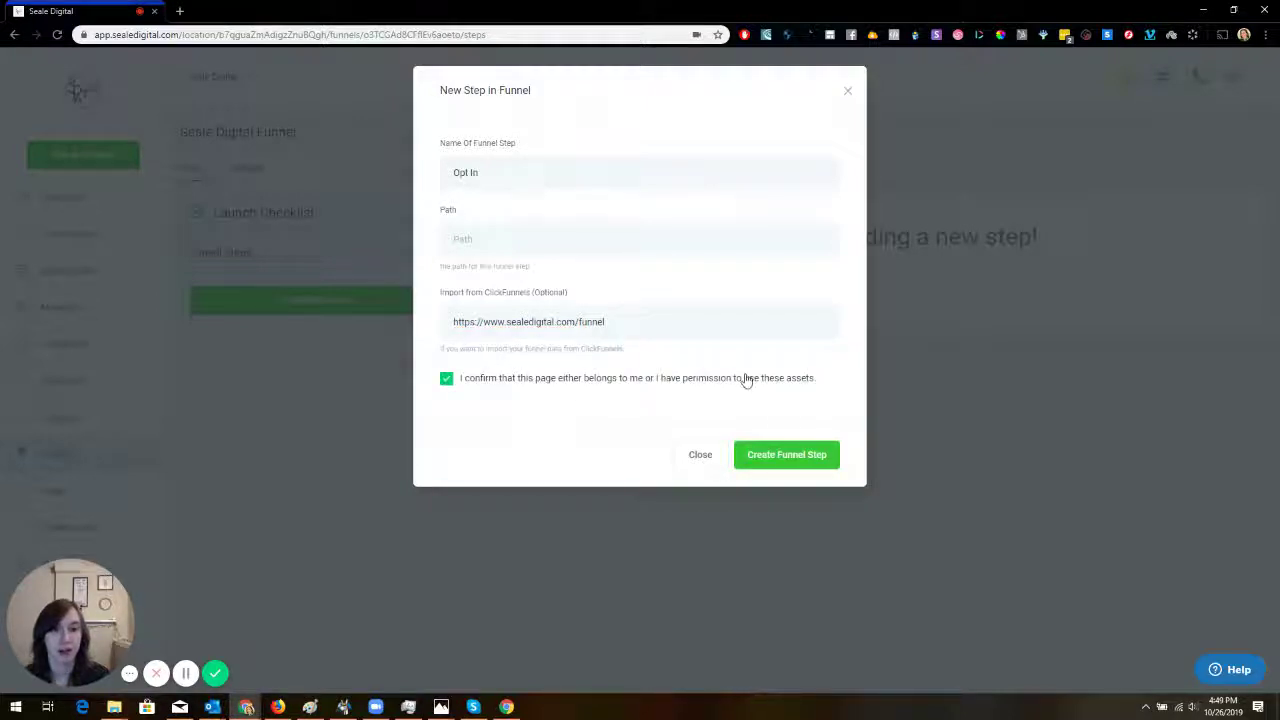
left_click(787, 455)
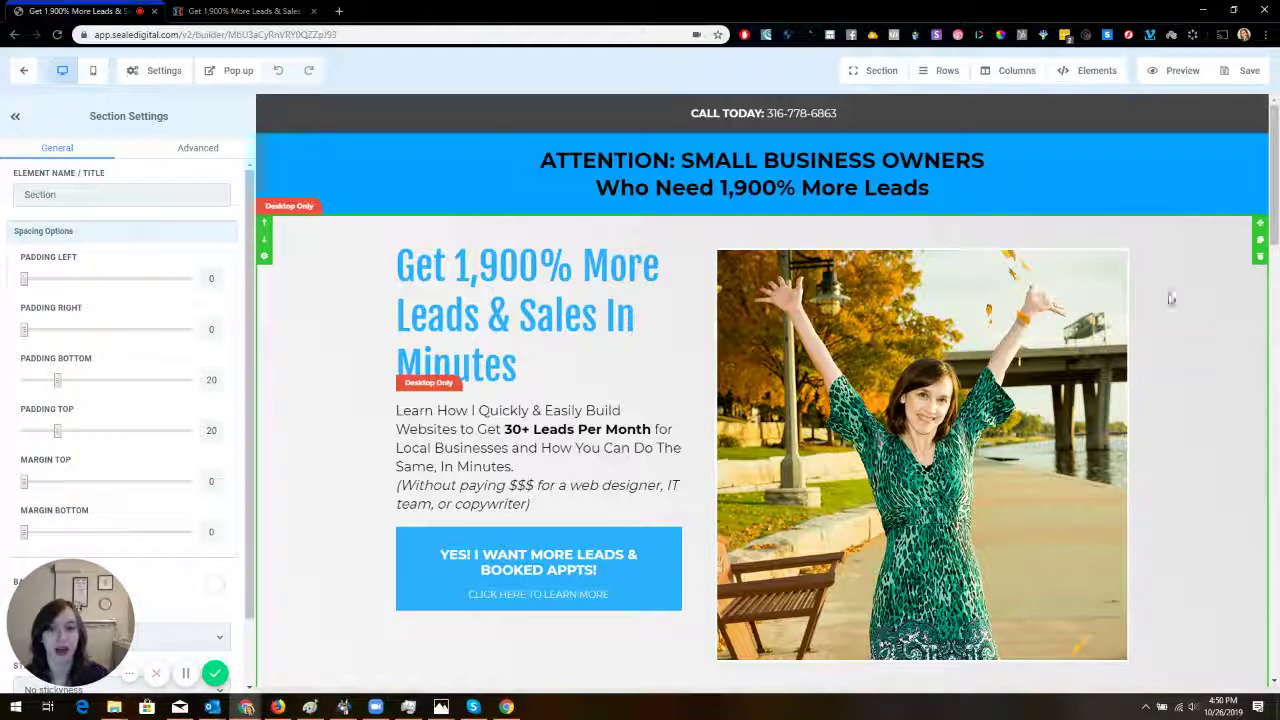
Step: Compare the imported opt-in page with the live ClickFunnels page, ending back in the builder
left_click(240, 11)
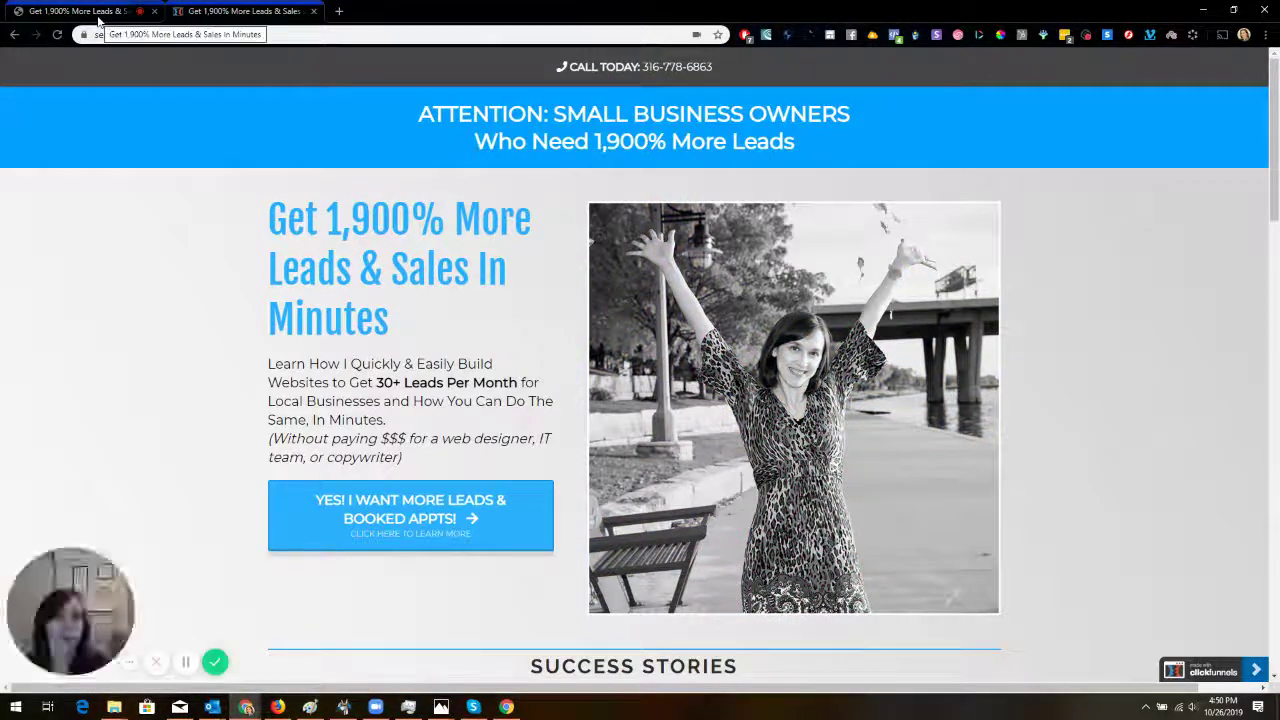
left_click(203, 14)
left_click(117, 12)
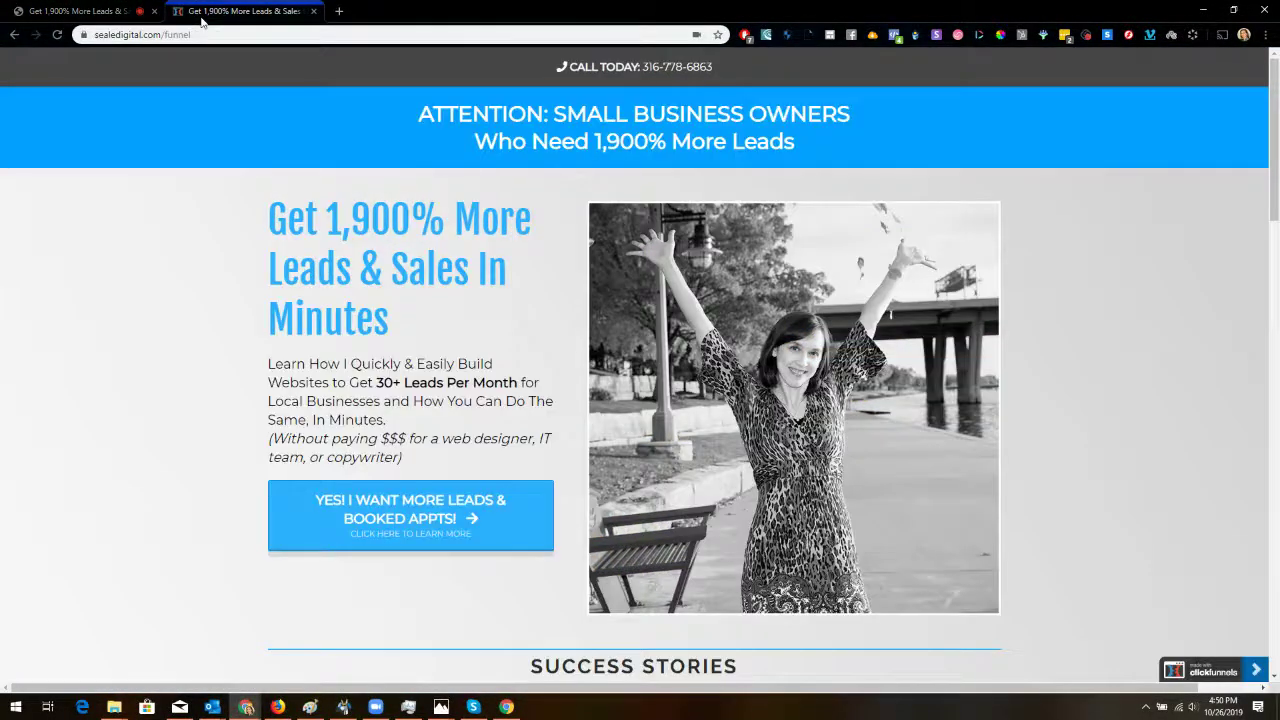
left_click(240, 11)
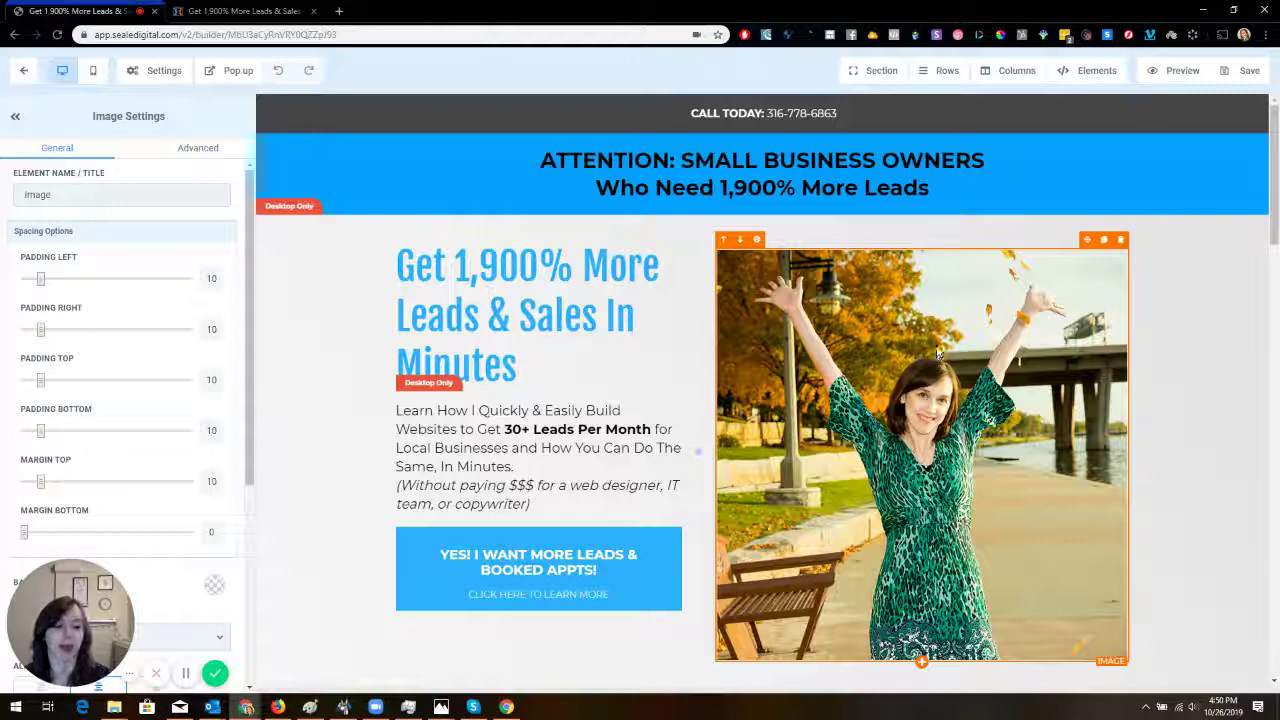
Step: Apply the Black & White image effect to the hero photo
left_click(192, 149)
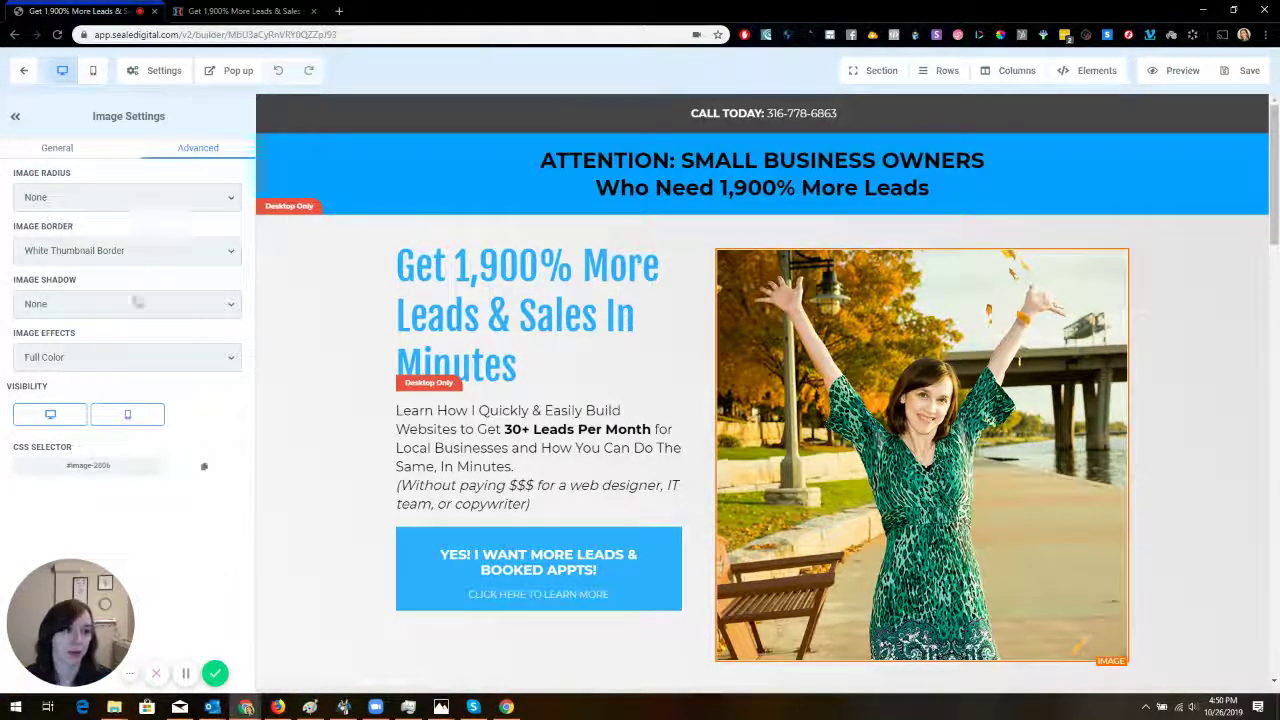
left_click(128, 357)
left_click(91, 391)
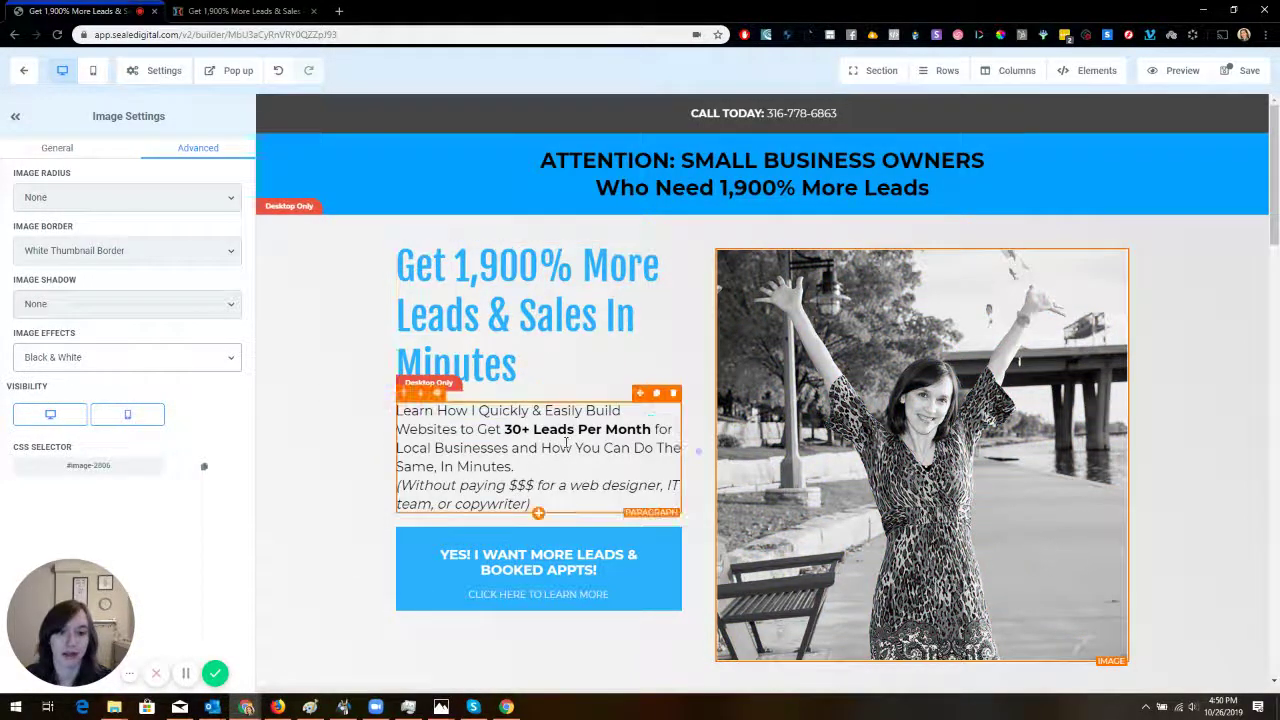
Step: Add an arrow-right icon after the call-to-action button text
left_click(568, 545)
scroll(83, 430, "down", 1)
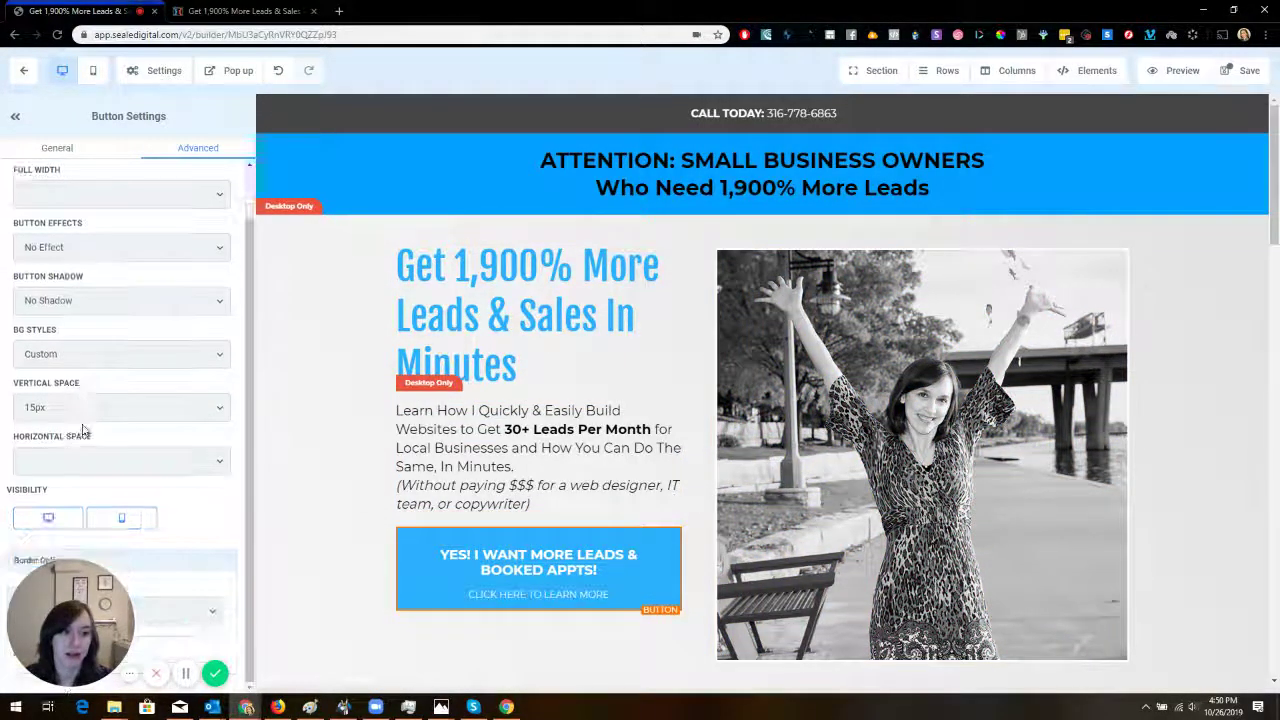
left_click(75, 150)
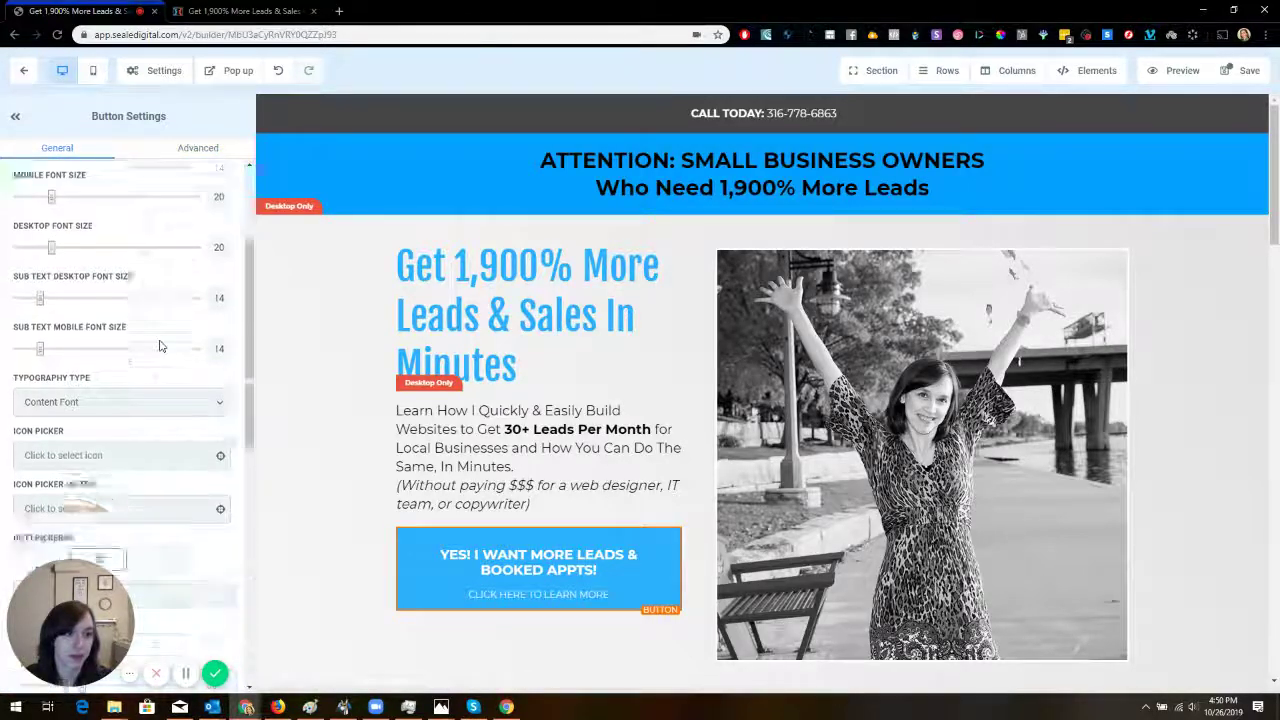
scroll(158, 343, "down", 5)
scroll(158, 340, "up", 3)
scroll(162, 332, "up", 3)
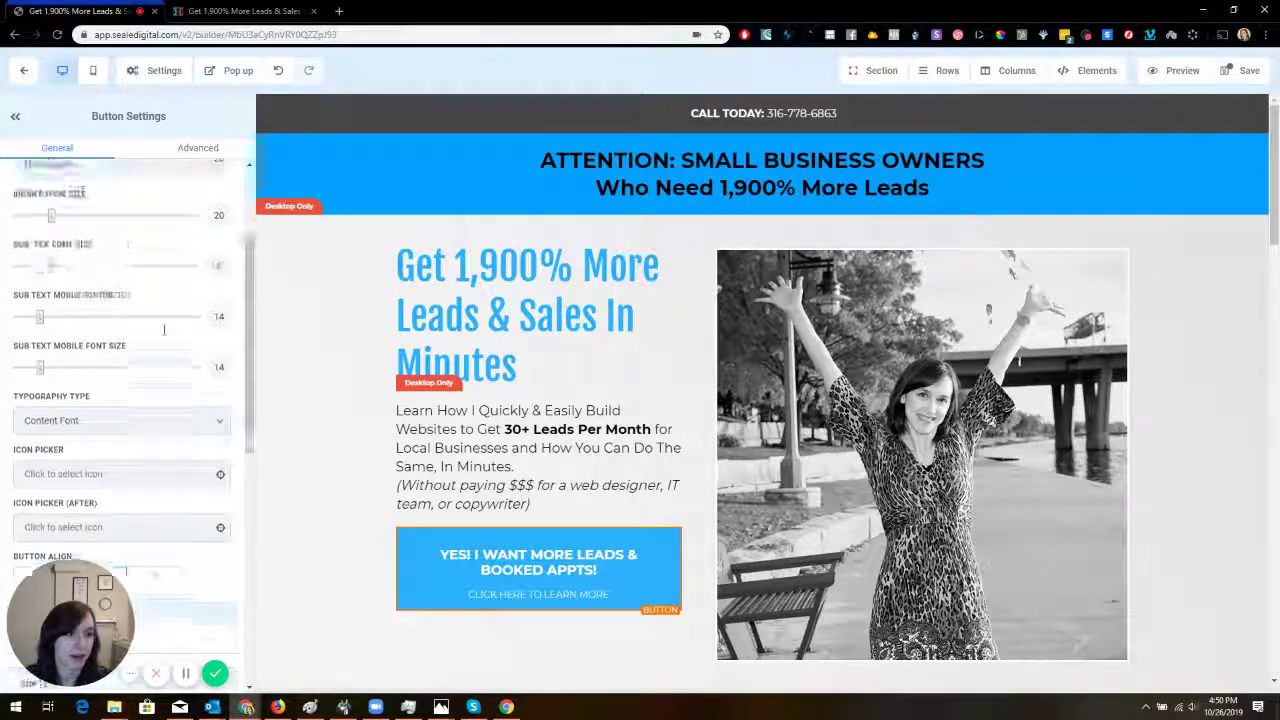
scroll(164, 329, "down", 1)
left_click(140, 393)
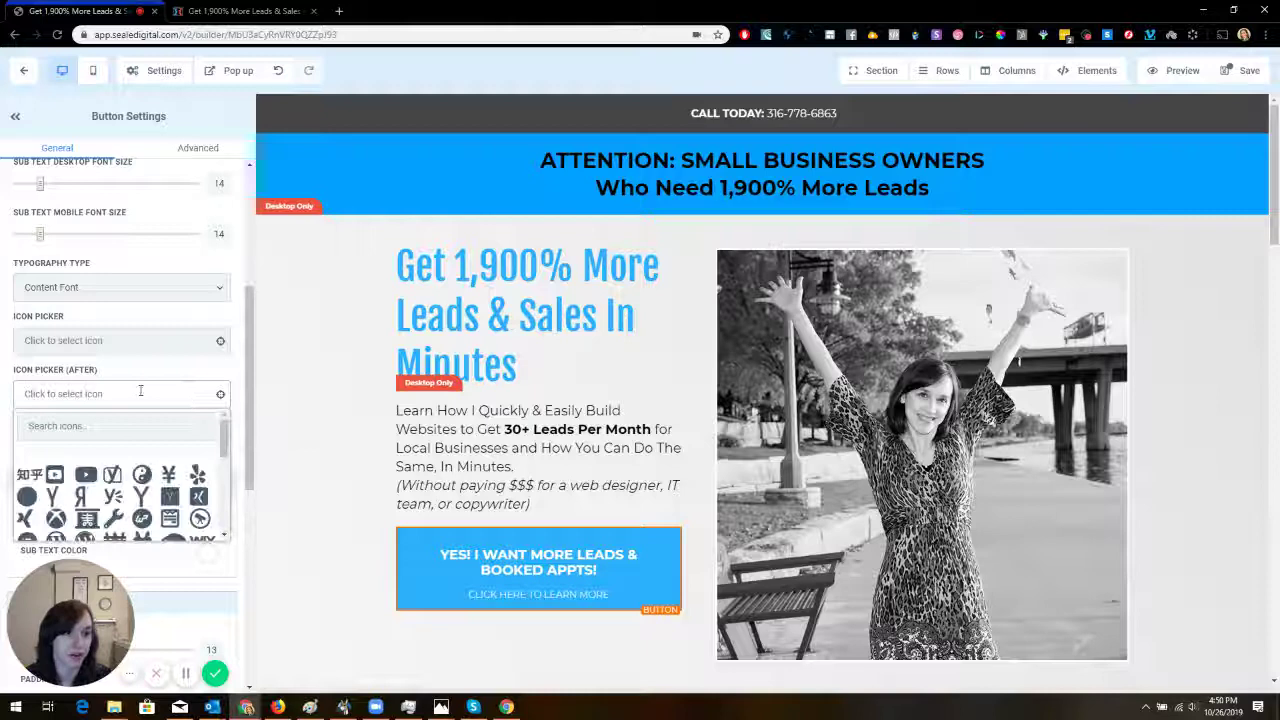
left_click(116, 420)
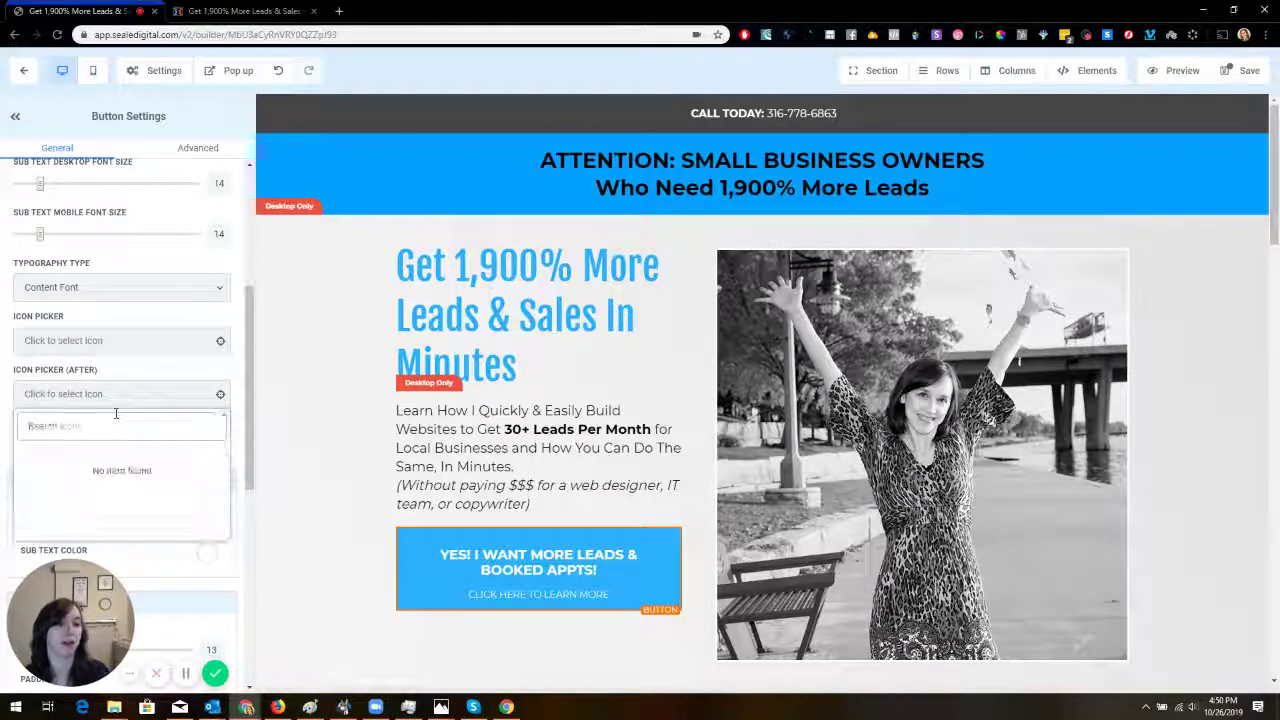
type("arrow")
left_click(138, 481)
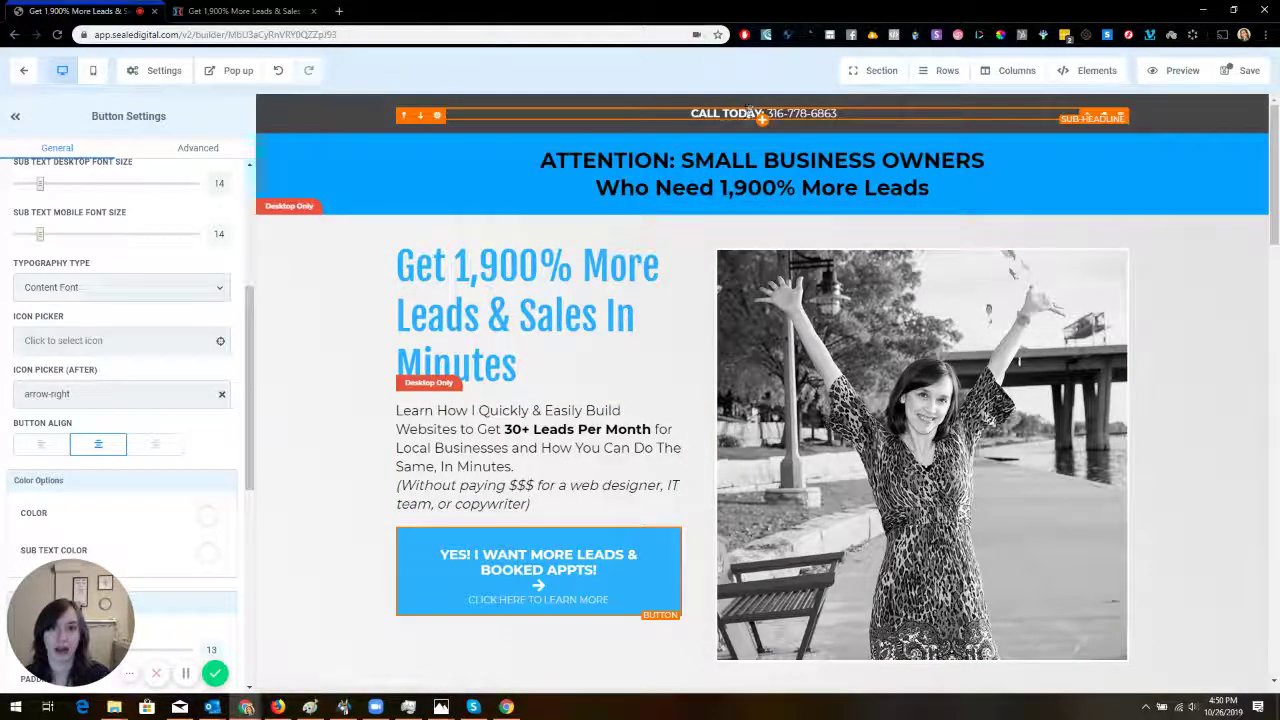
Step: Give the CALL TODAY sub-headline a leading phone icon from the icon picker
left_click(762, 115)
scroll(97, 486, "down", 2)
scroll(105, 481, "down", 3)
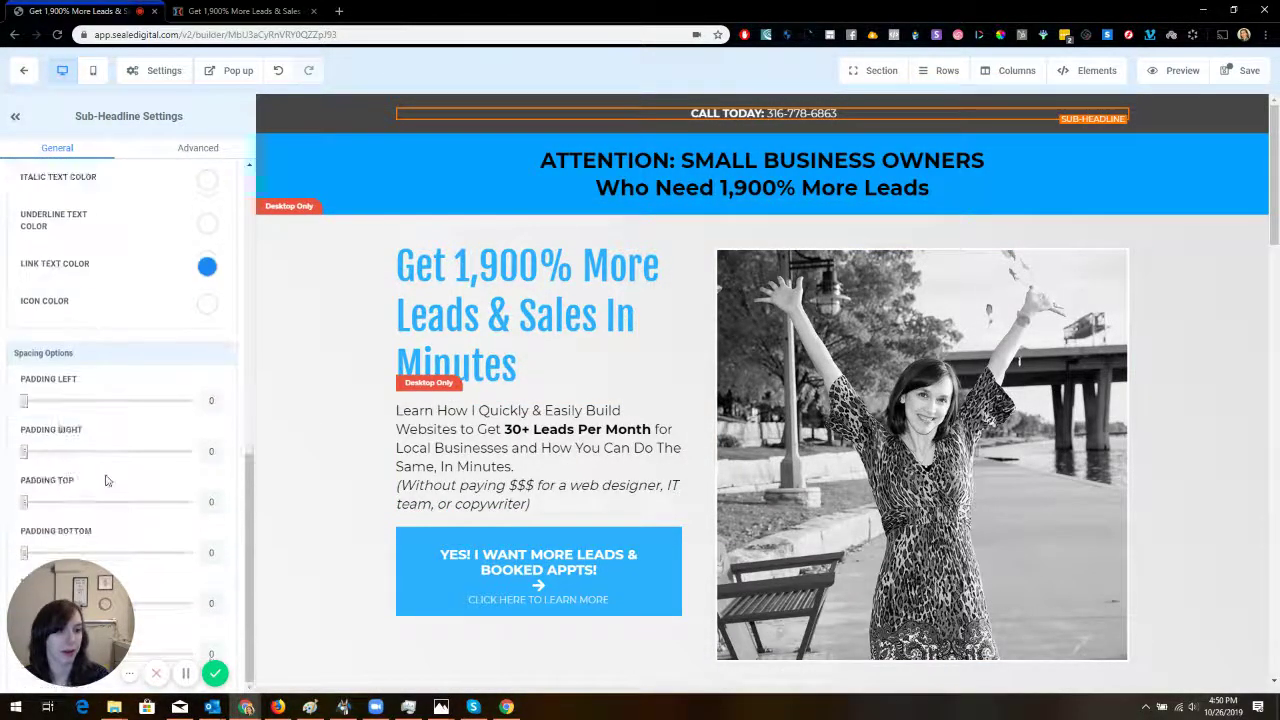
left_click(187, 150)
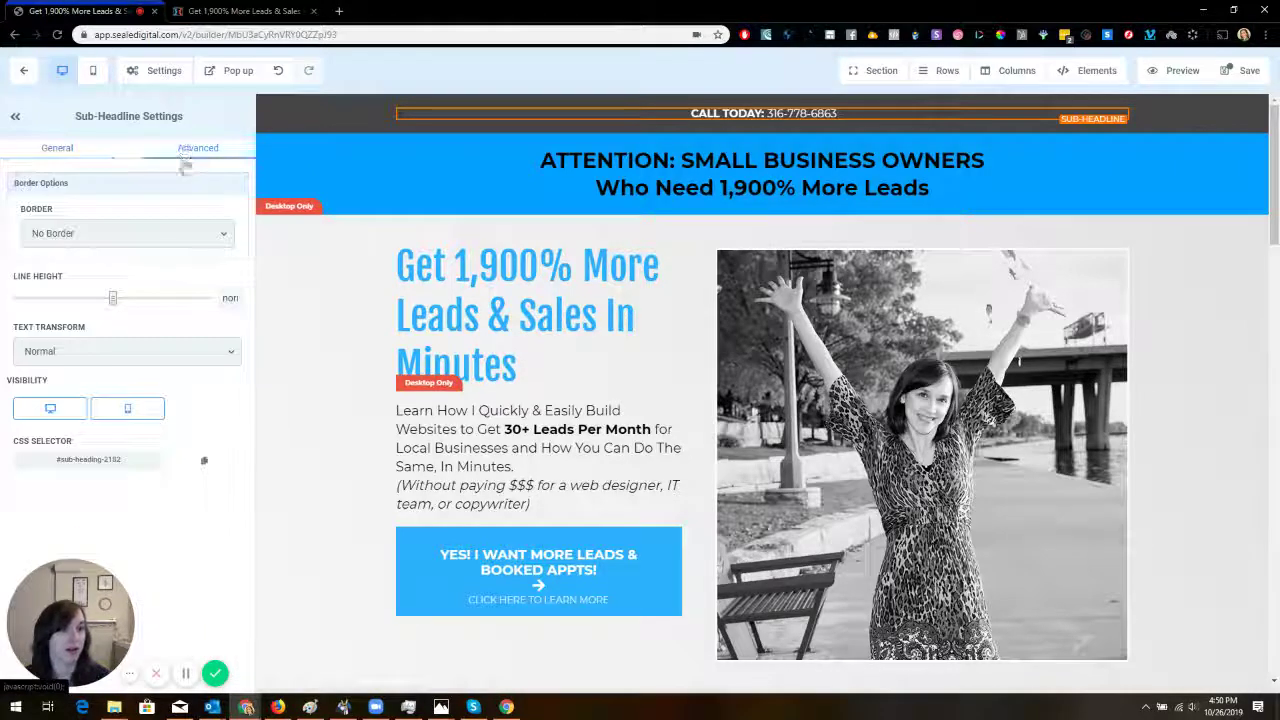
left_click(106, 152)
scroll(213, 535, "down", 5)
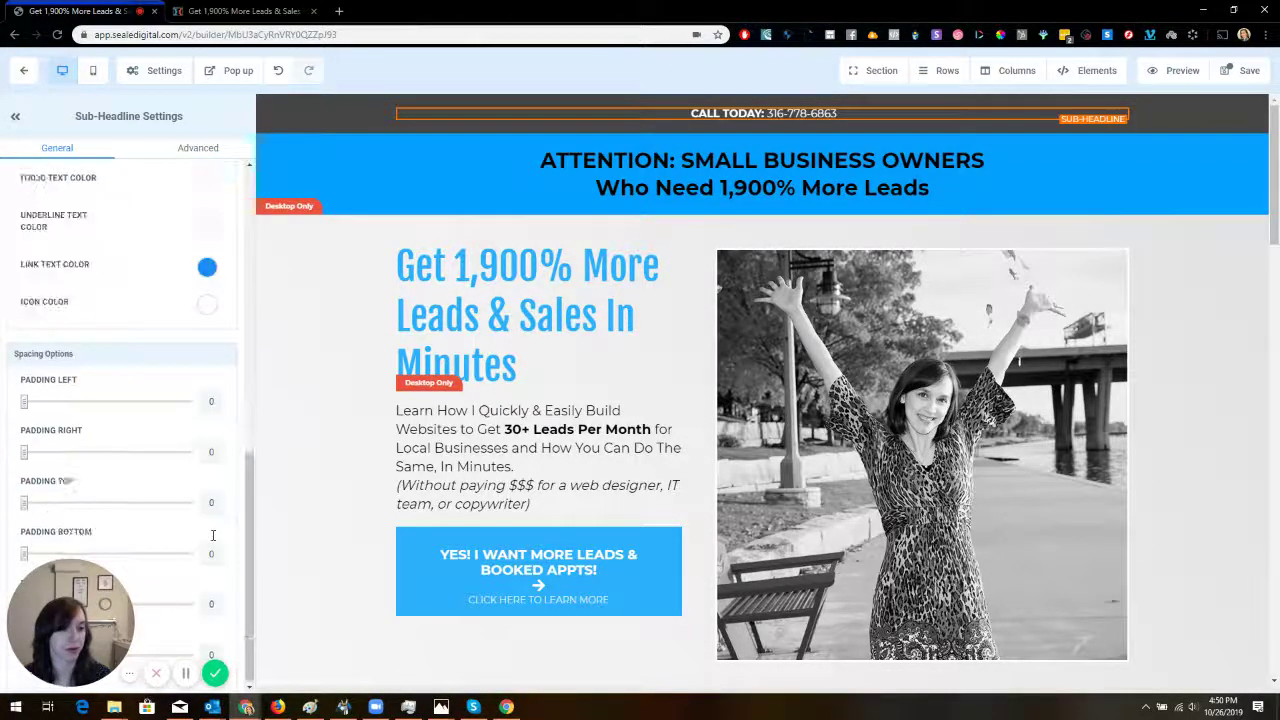
scroll(213, 535, "up", 3)
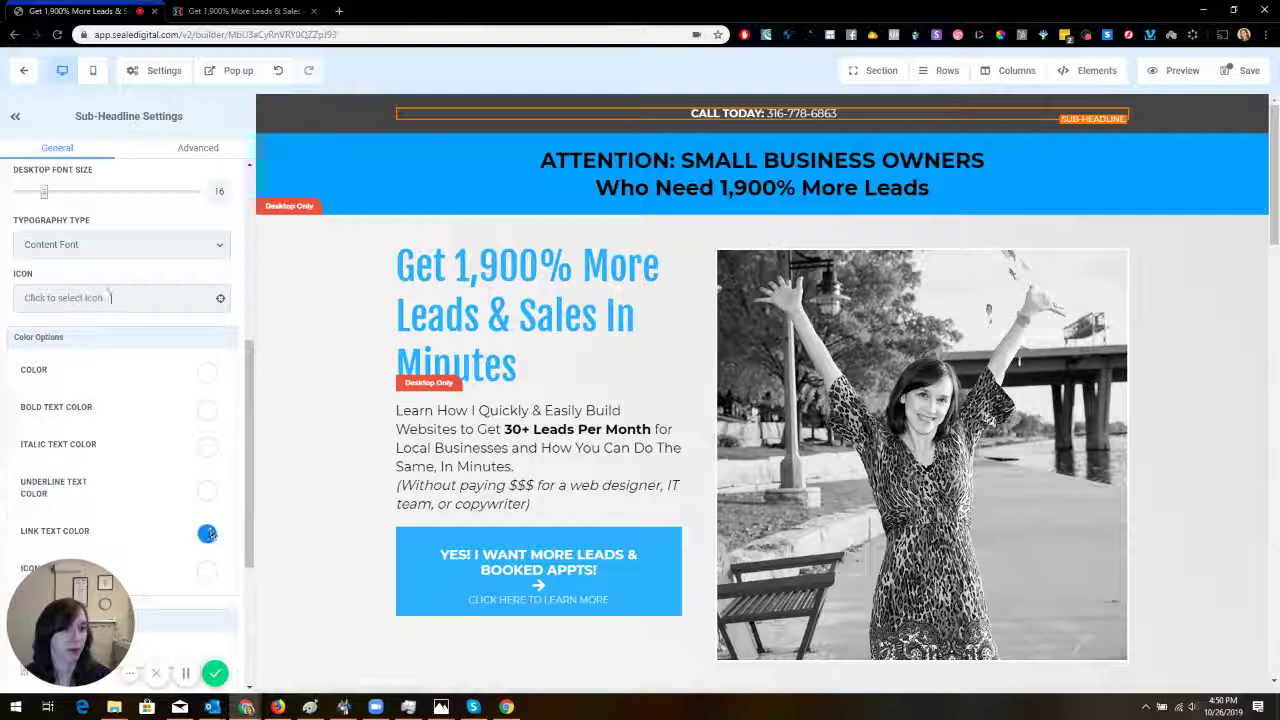
left_click(111, 297)
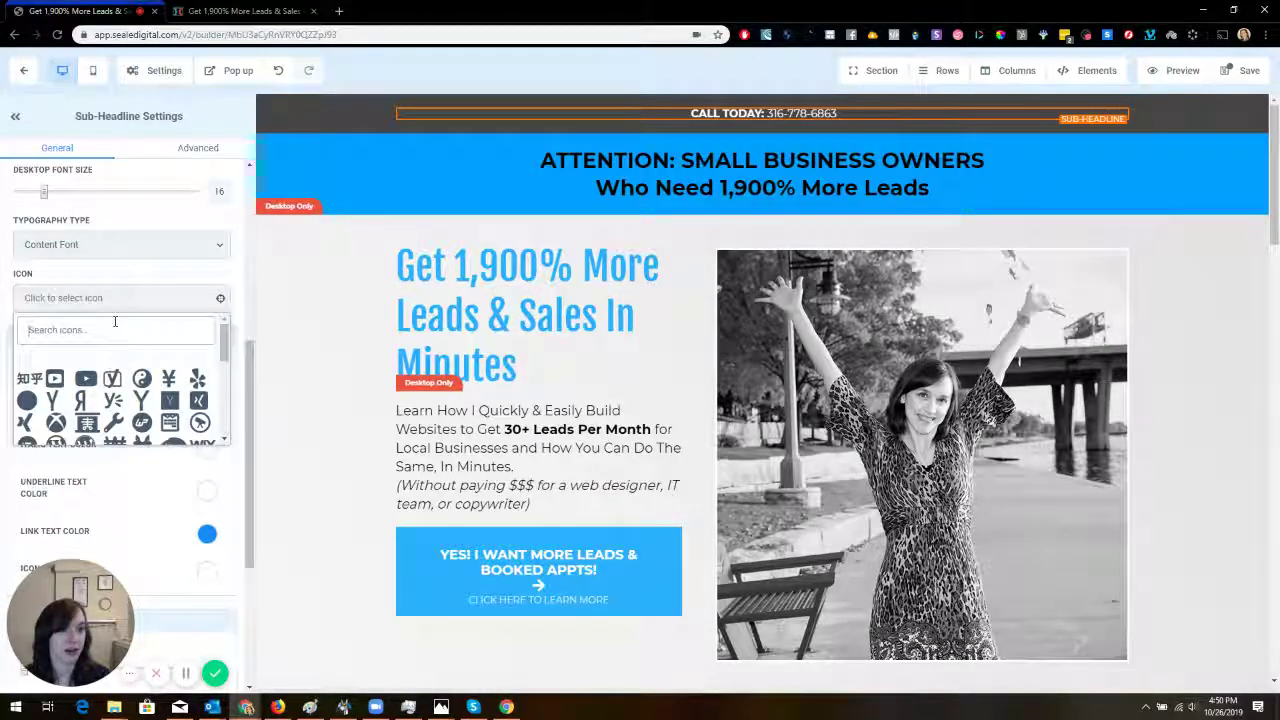
type("phone")
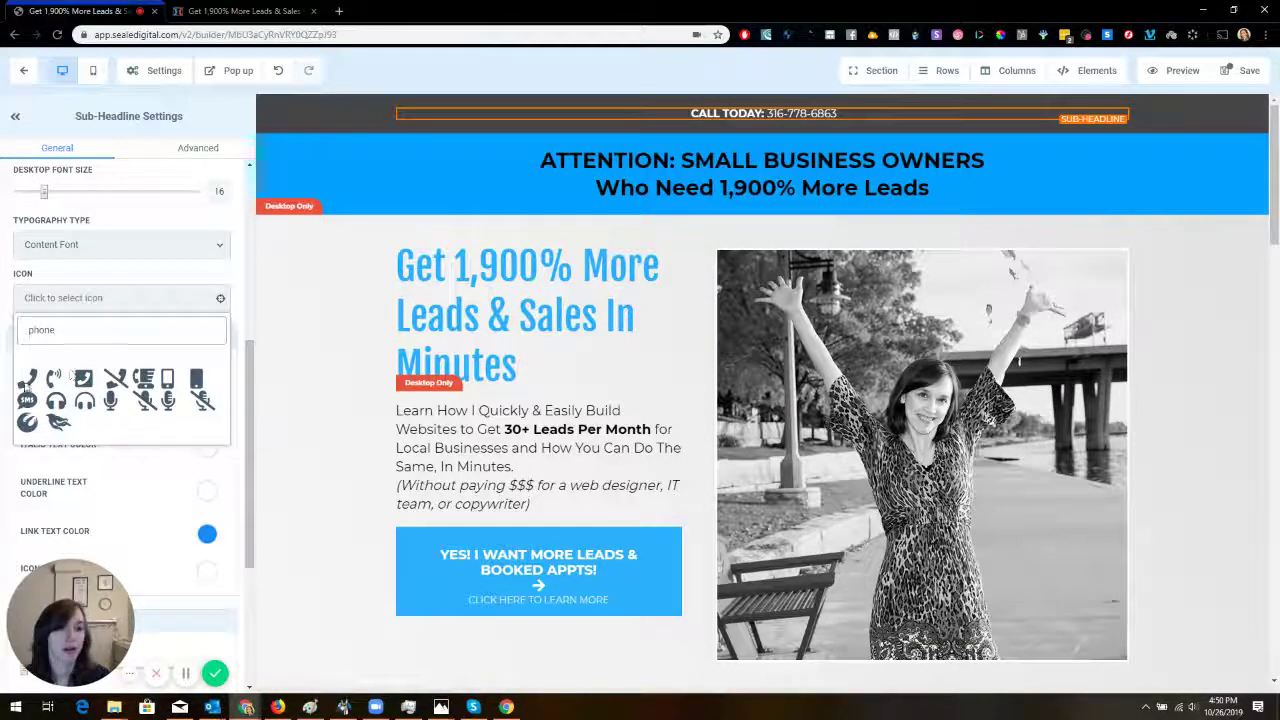
left_click(27, 378)
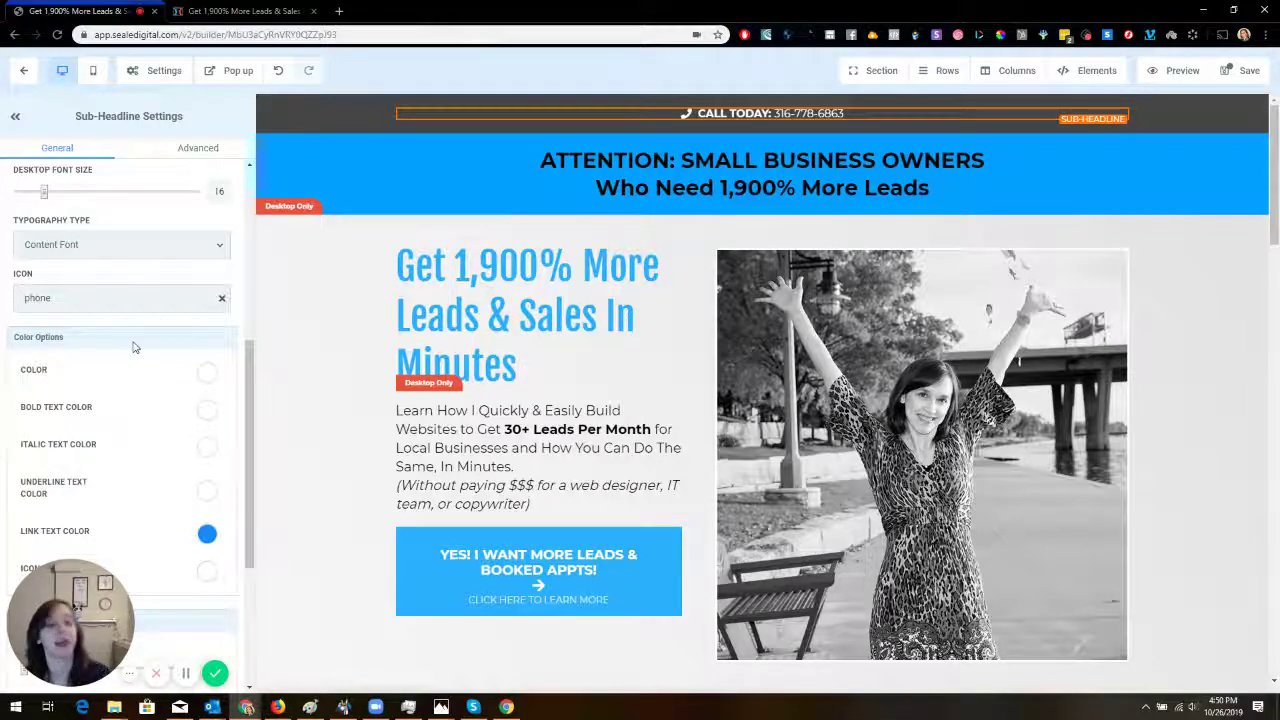
Step: Scroll the cloned page in the builder down past the success stories section
left_click(328, 360)
scroll(330, 360, "down", 4)
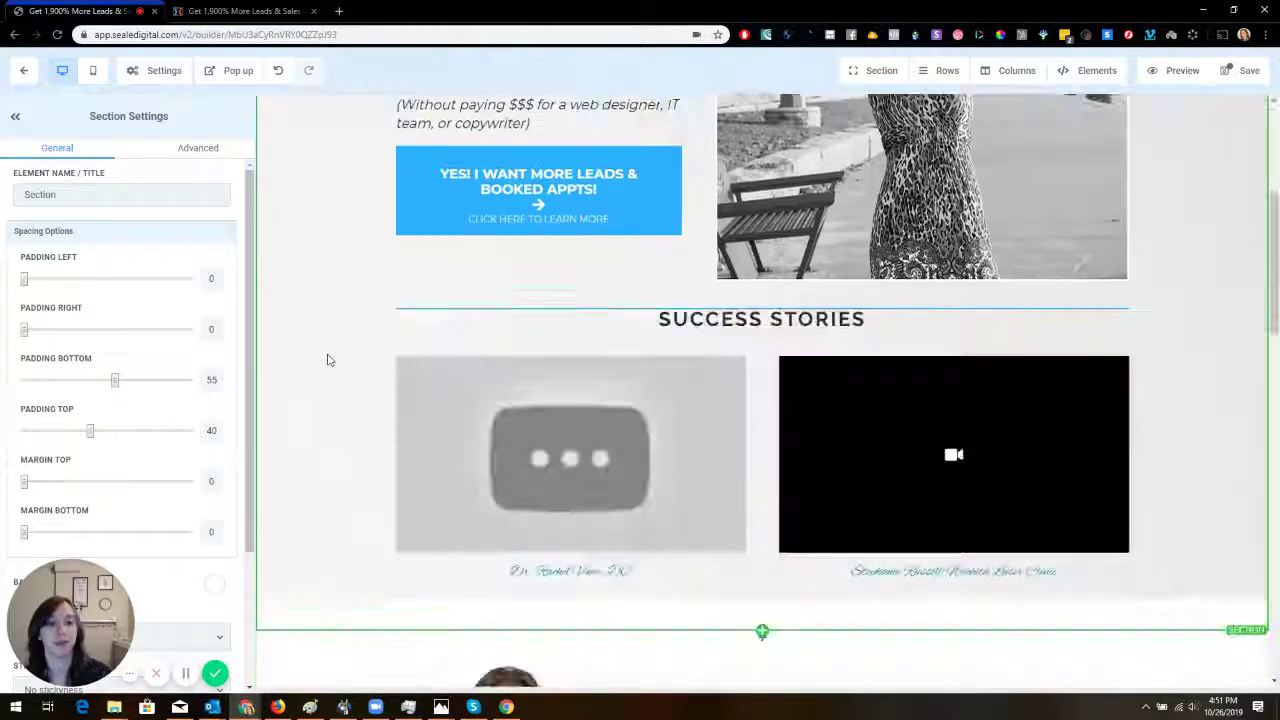
scroll(328, 360, "down", 1)
scroll(328, 360, "down", 2)
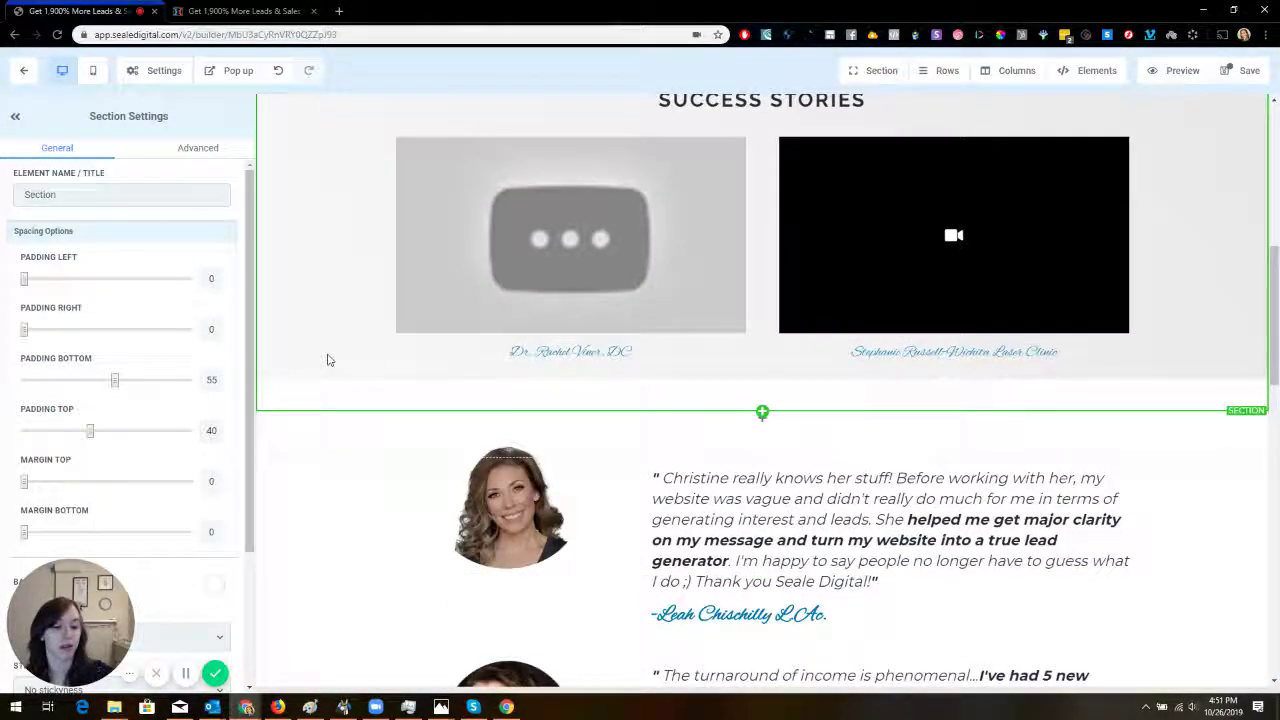
scroll(328, 360, "down", 1)
scroll(328, 360, "down", 2)
scroll(328, 360, "down", 3)
scroll(328, 360, "down", 2)
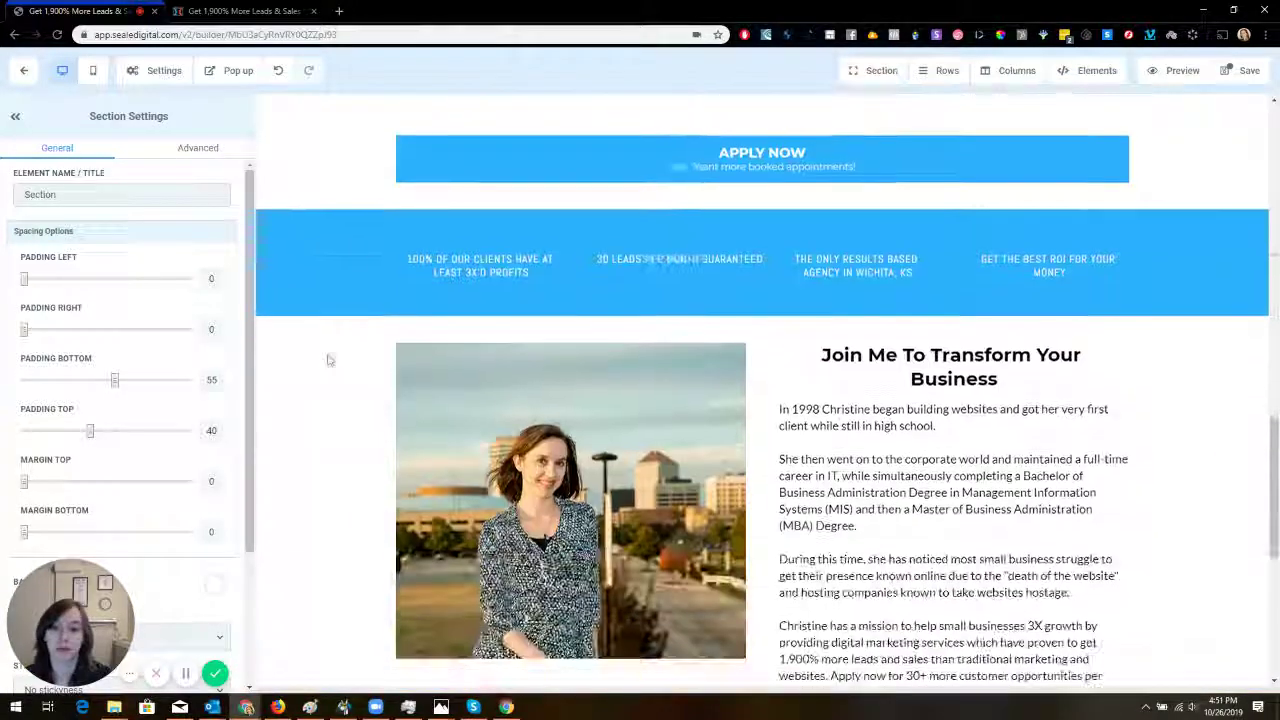
scroll(1087, 440, "down", 1)
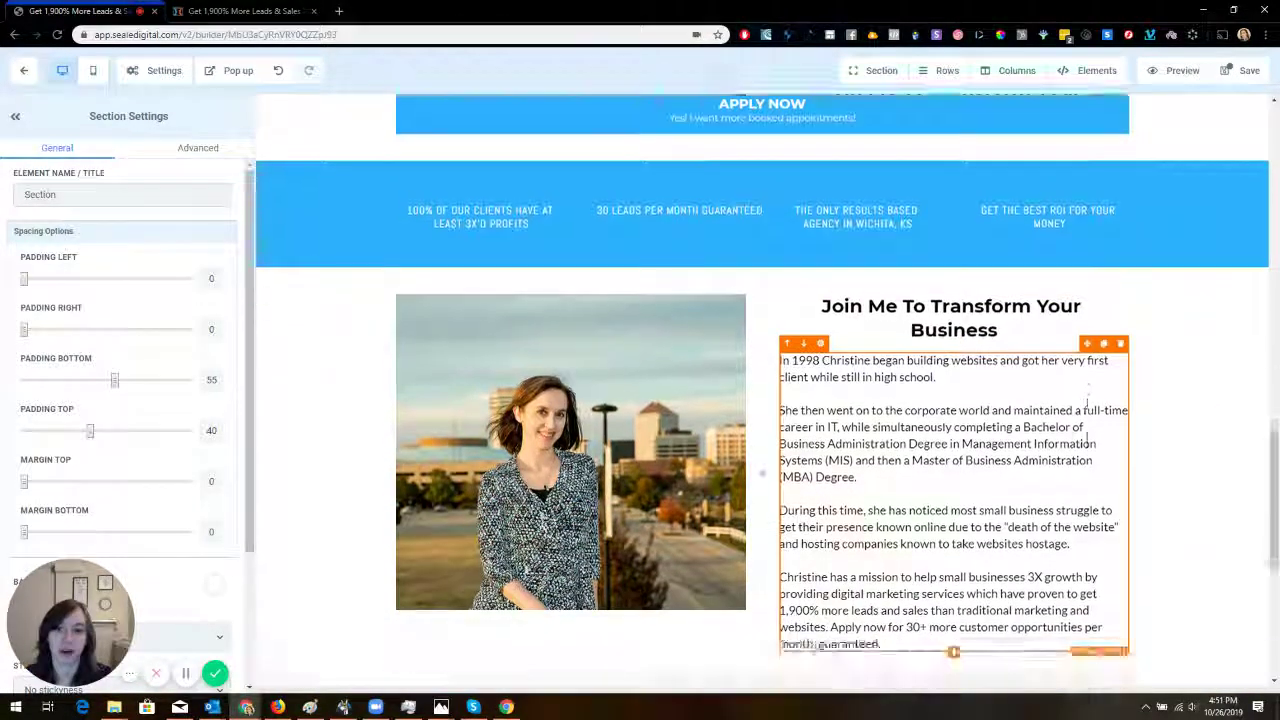
scroll(1087, 440, "down", 4)
scroll(1082, 436, "down", 1)
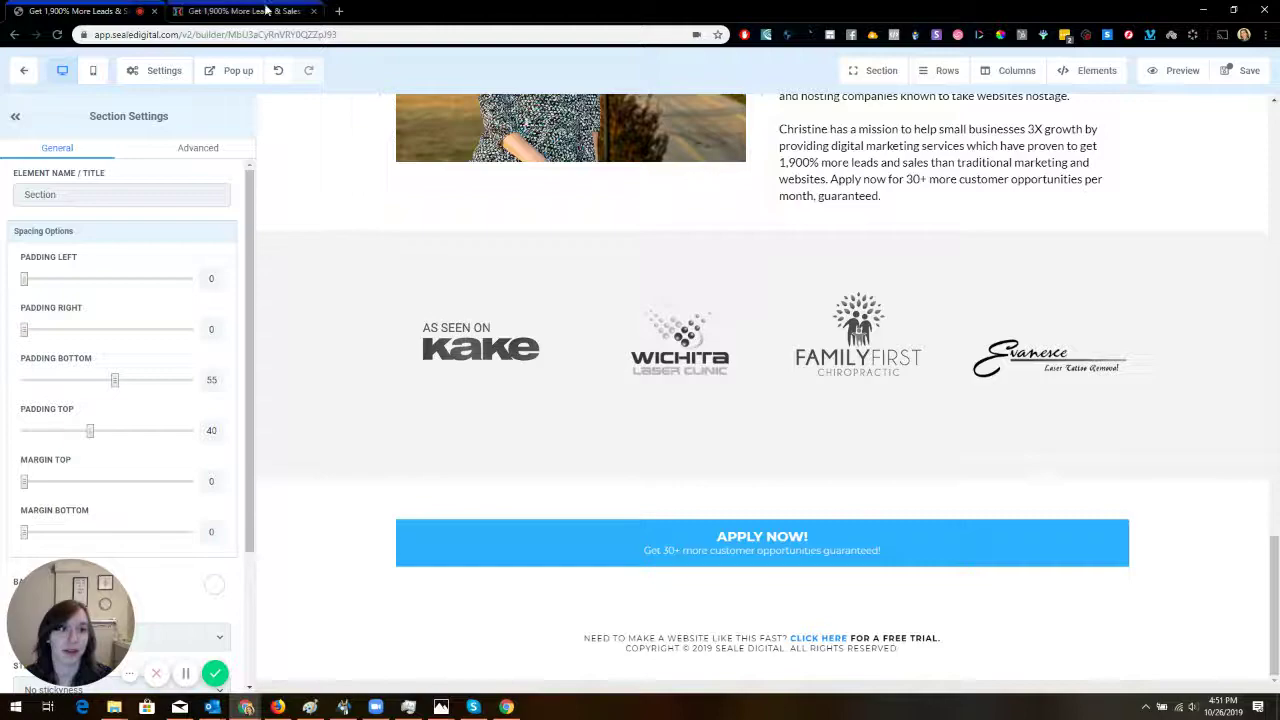
Step: Scroll the original ClickFunnels page down to its logo strip and final Apply Now button
left_click(267, 10)
scroll(594, 332, "down", 5)
scroll(594, 332, "down", 2)
scroll(596, 339, "down", 4)
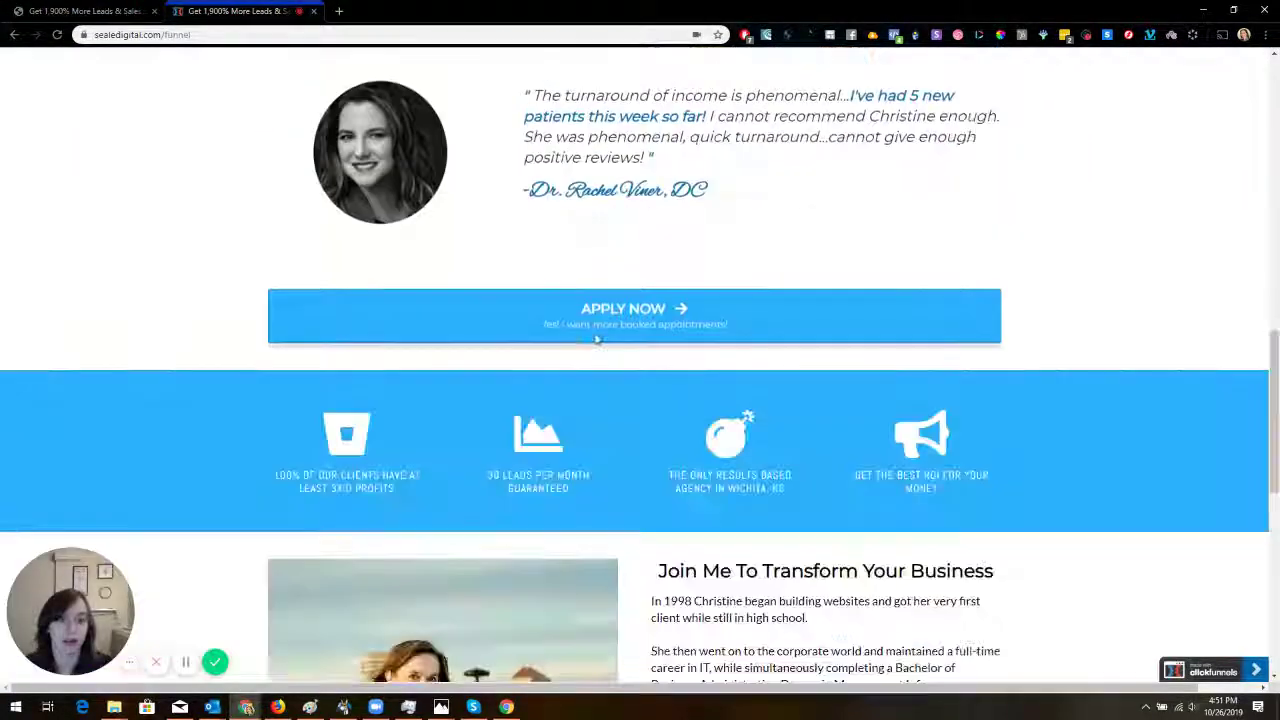
scroll(596, 339, "down", 4)
scroll(597, 337, "down", 3)
scroll(514, 286, "down", 1)
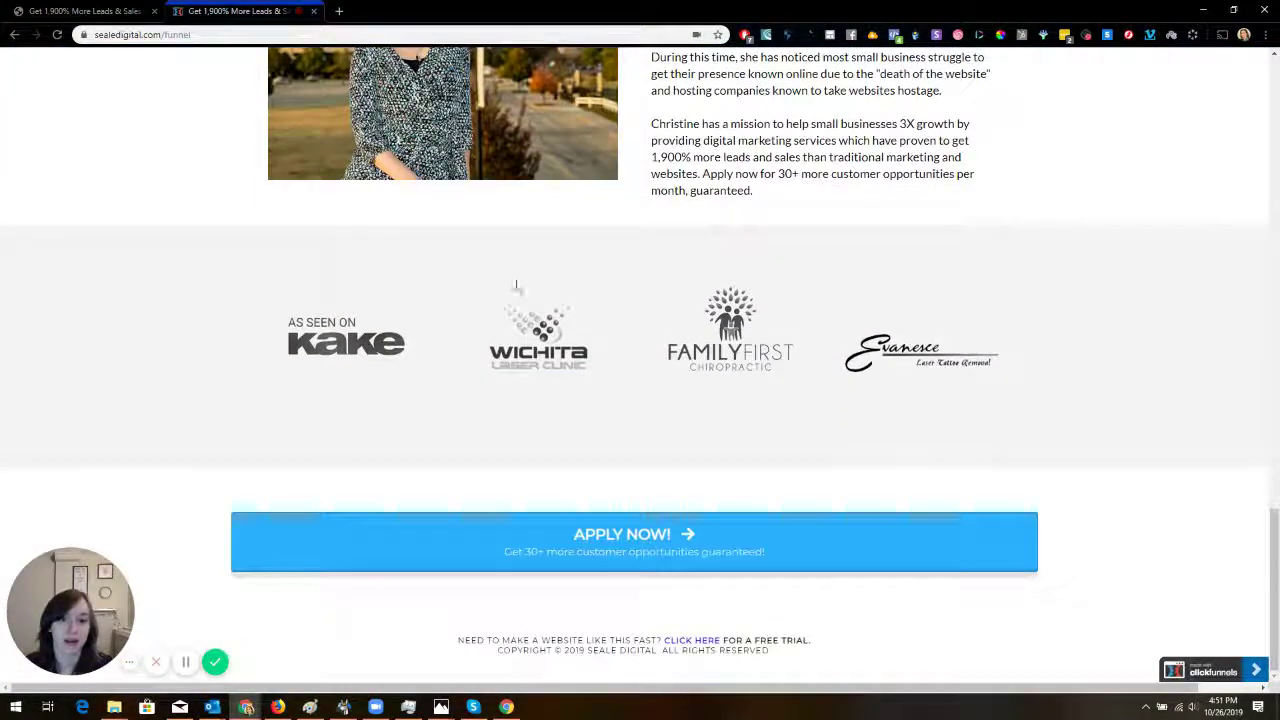
Step: Save the cloned opt-in page in the builder and open its preview
left_click(100, 10)
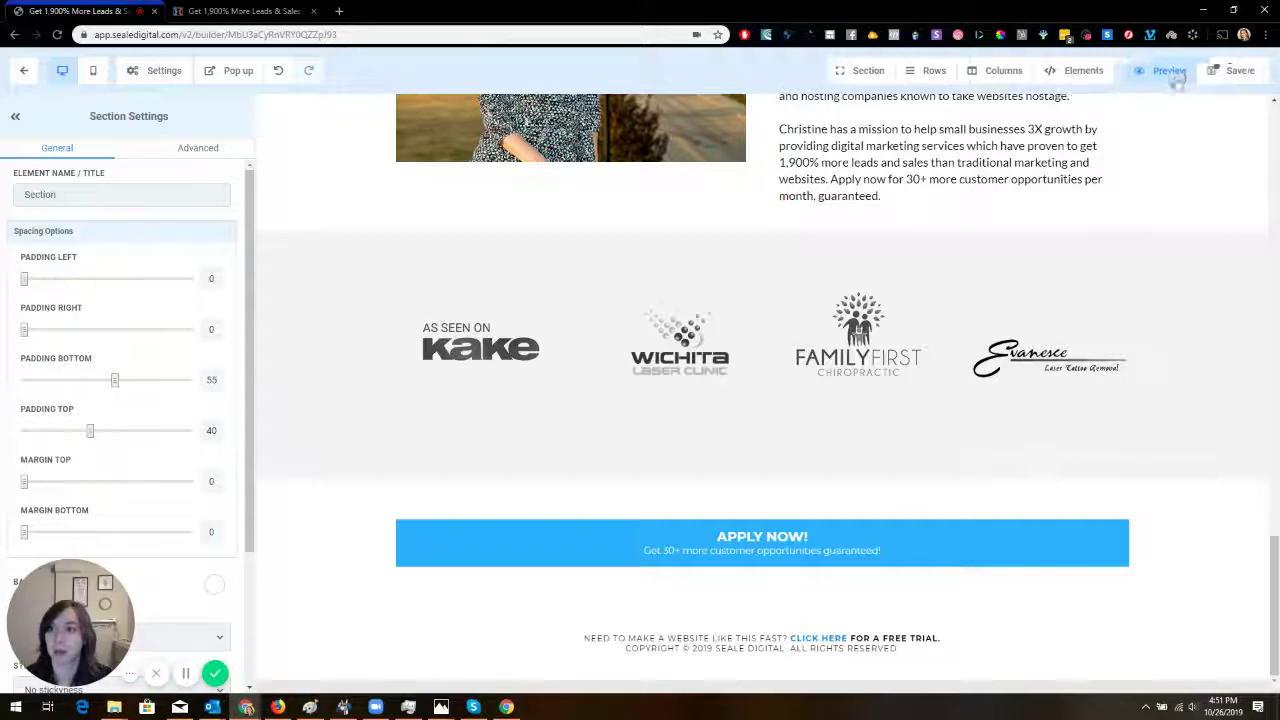
left_click(1238, 70)
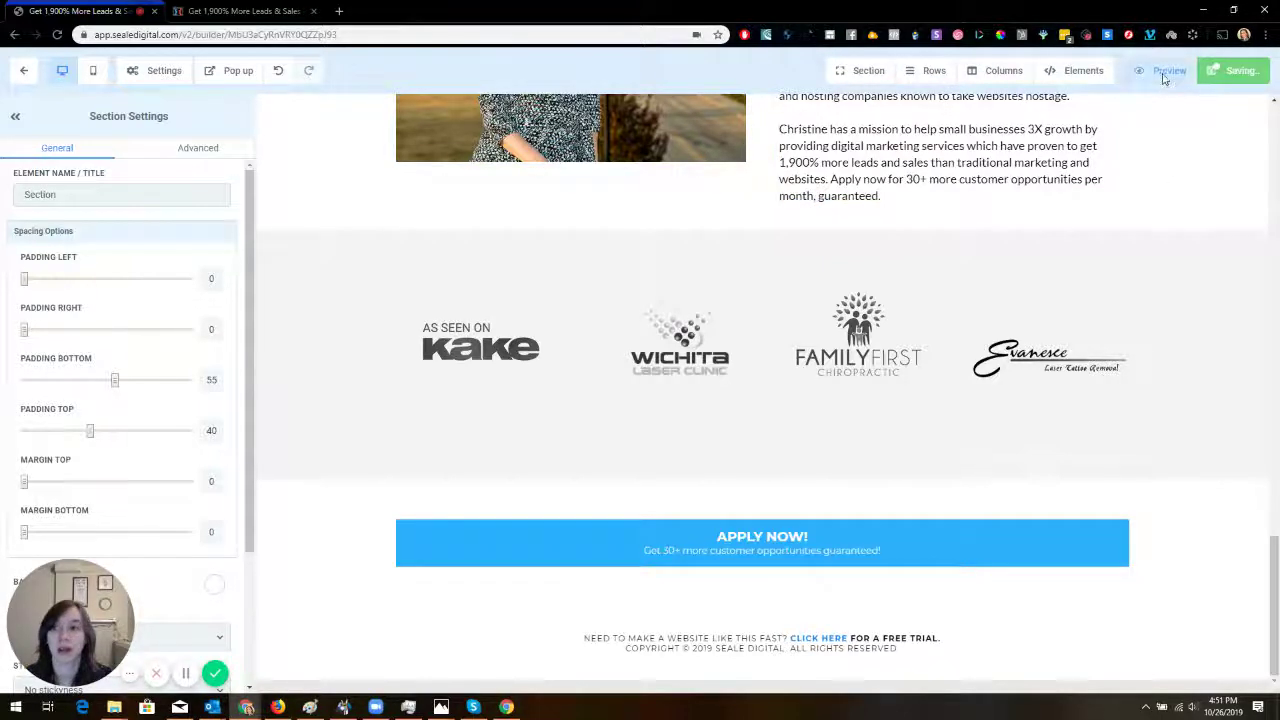
left_click(1165, 72)
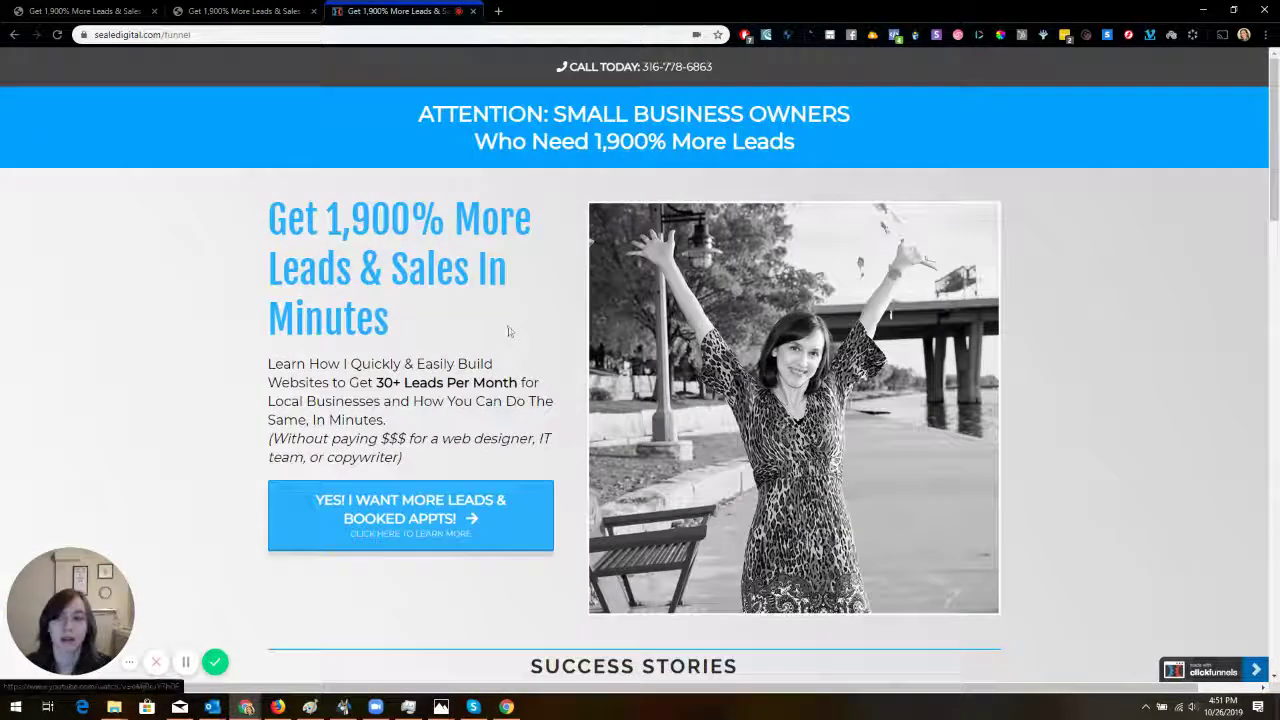
Step: Compare the preview against the original ClickFunnels page, closing the duplicate preview tab
left_click(253, 10)
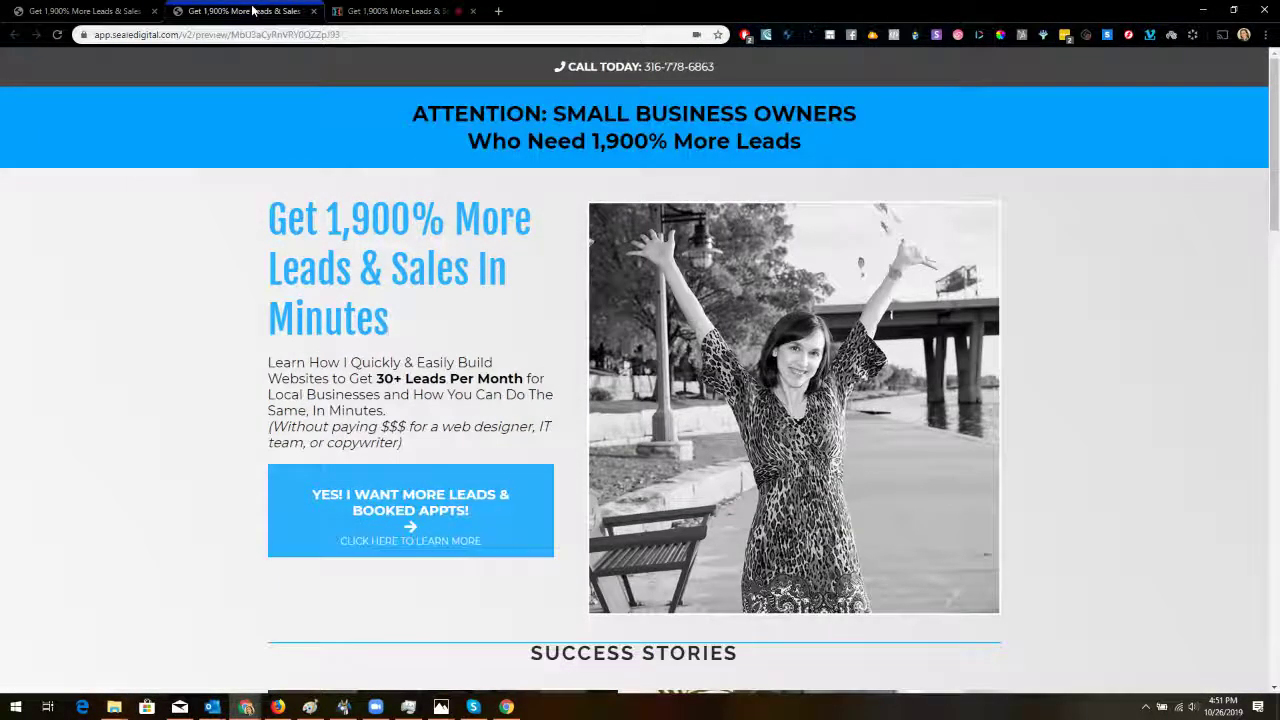
left_click(314, 11)
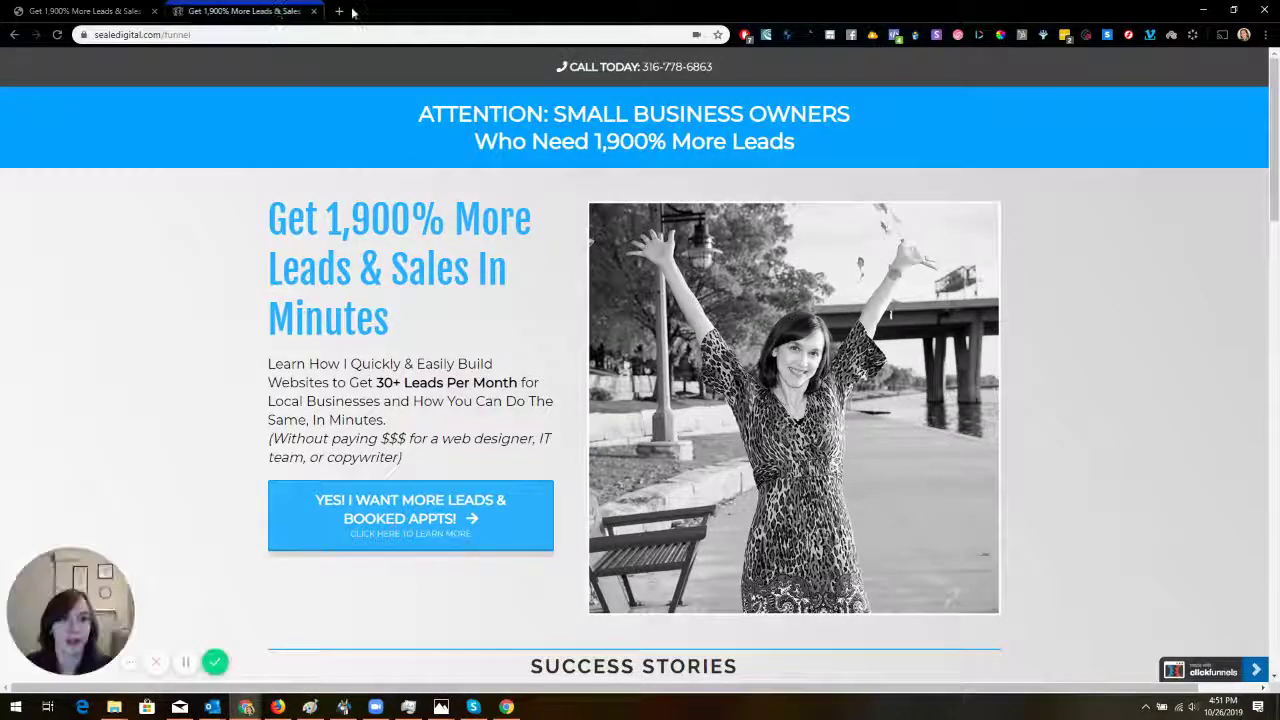
left_click(118, 10)
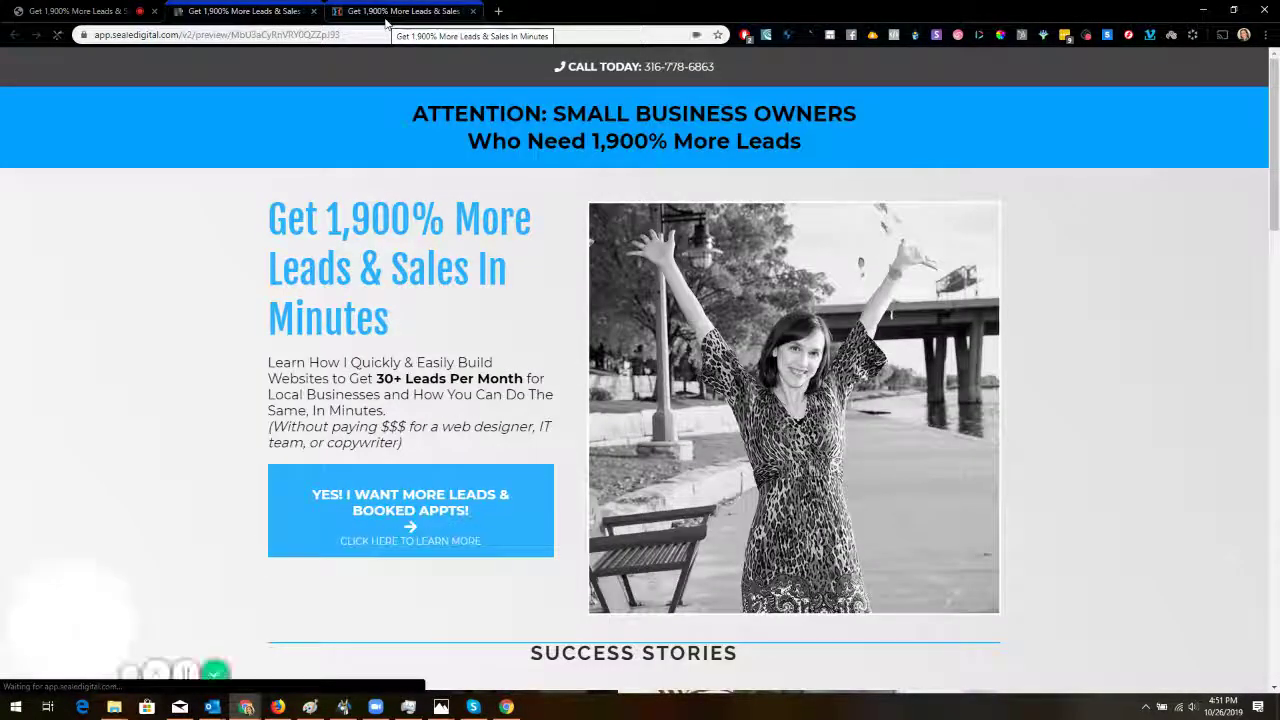
left_click(241, 11)
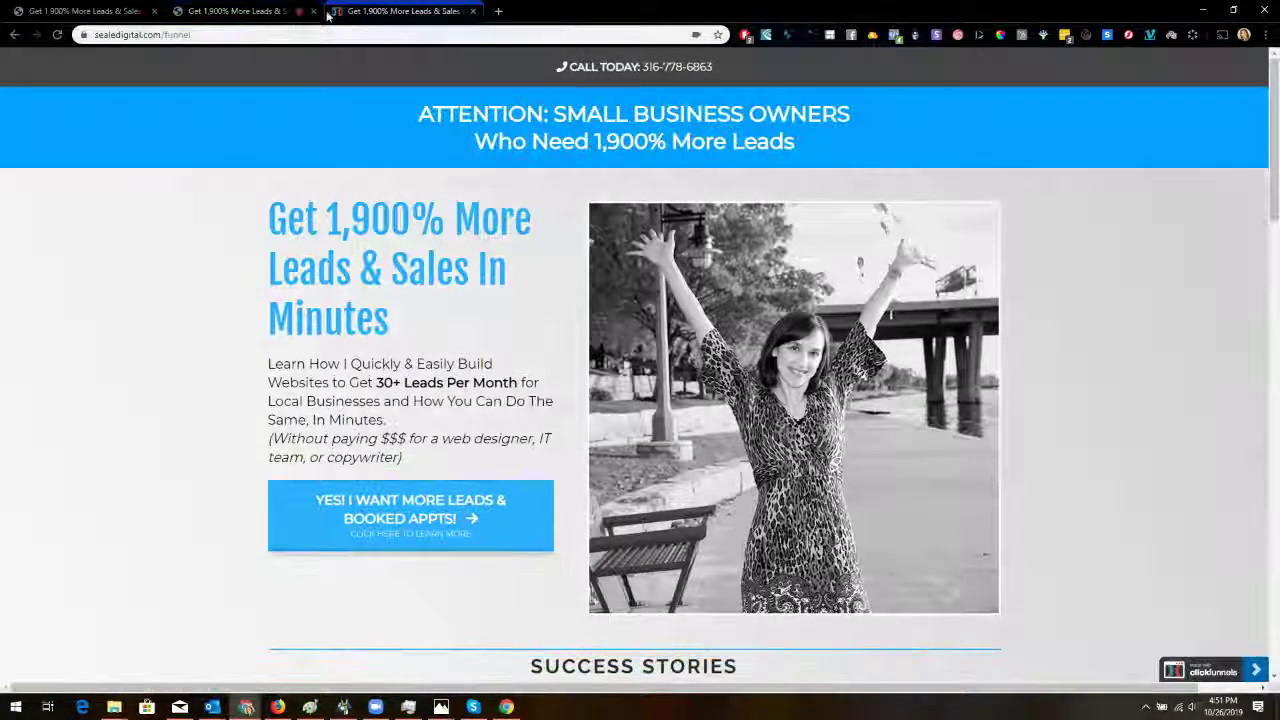
left_click(244, 11)
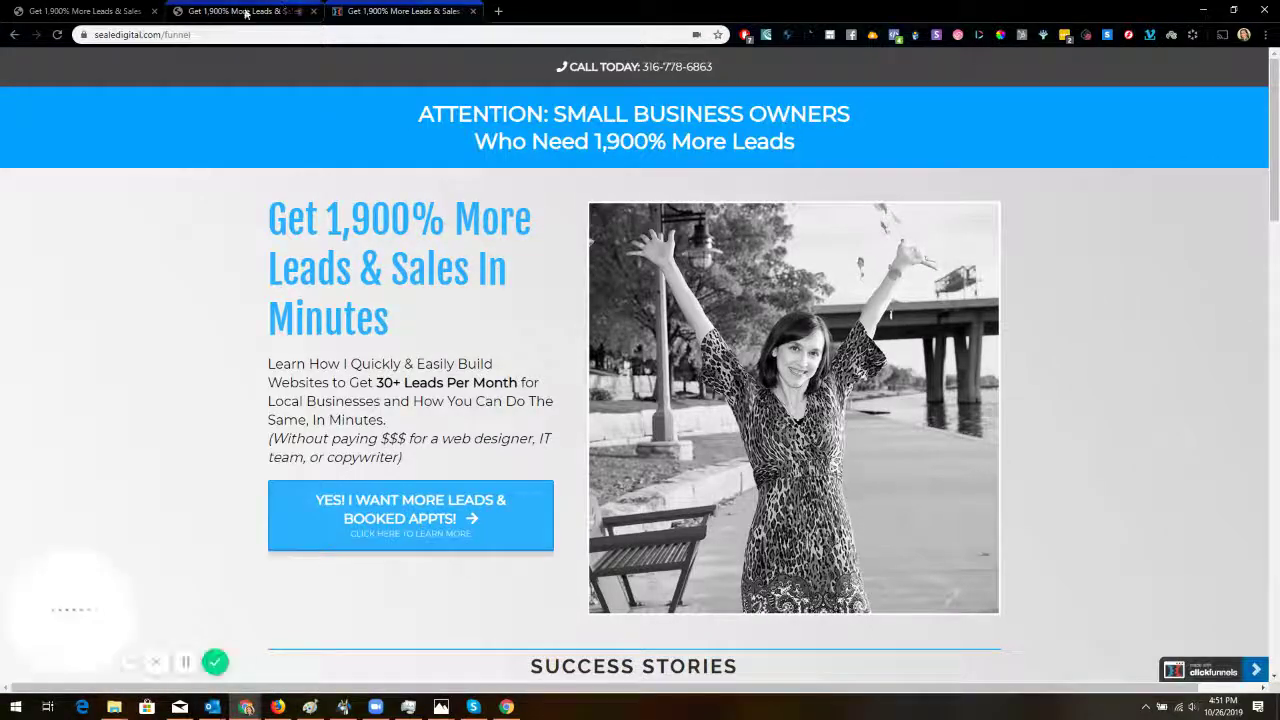
left_click(384, 12)
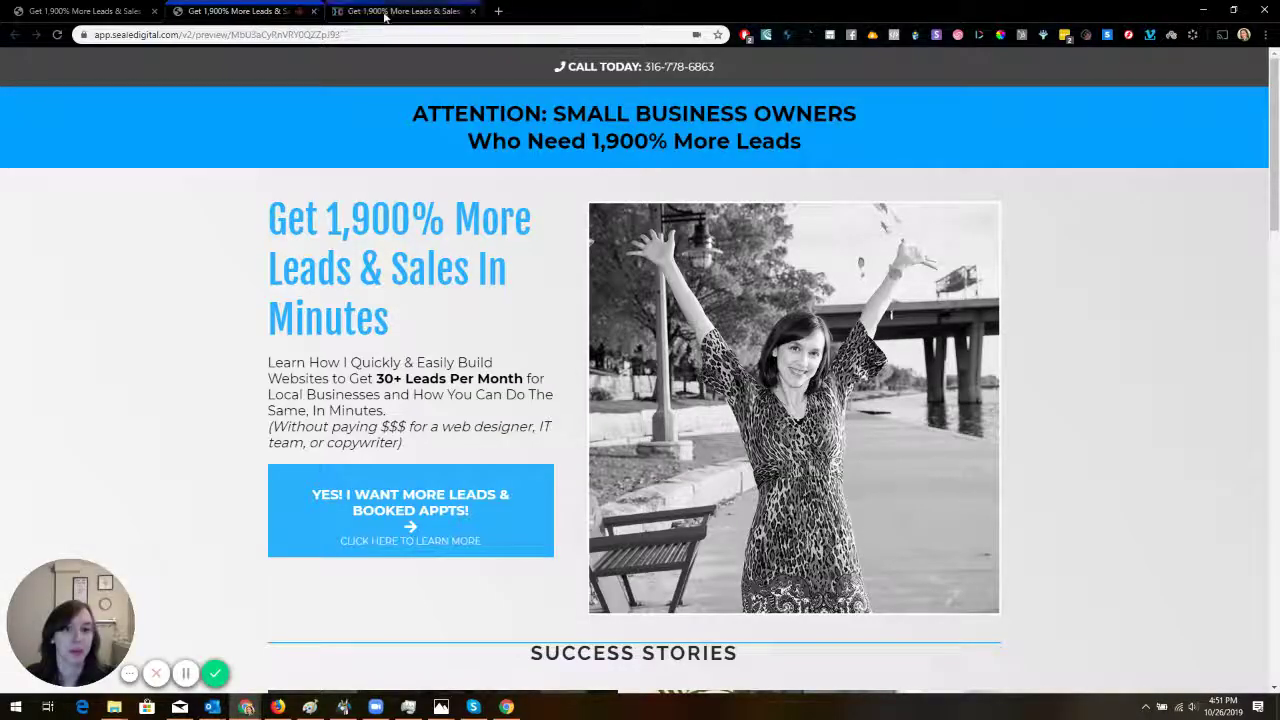
left_click(222, 11)
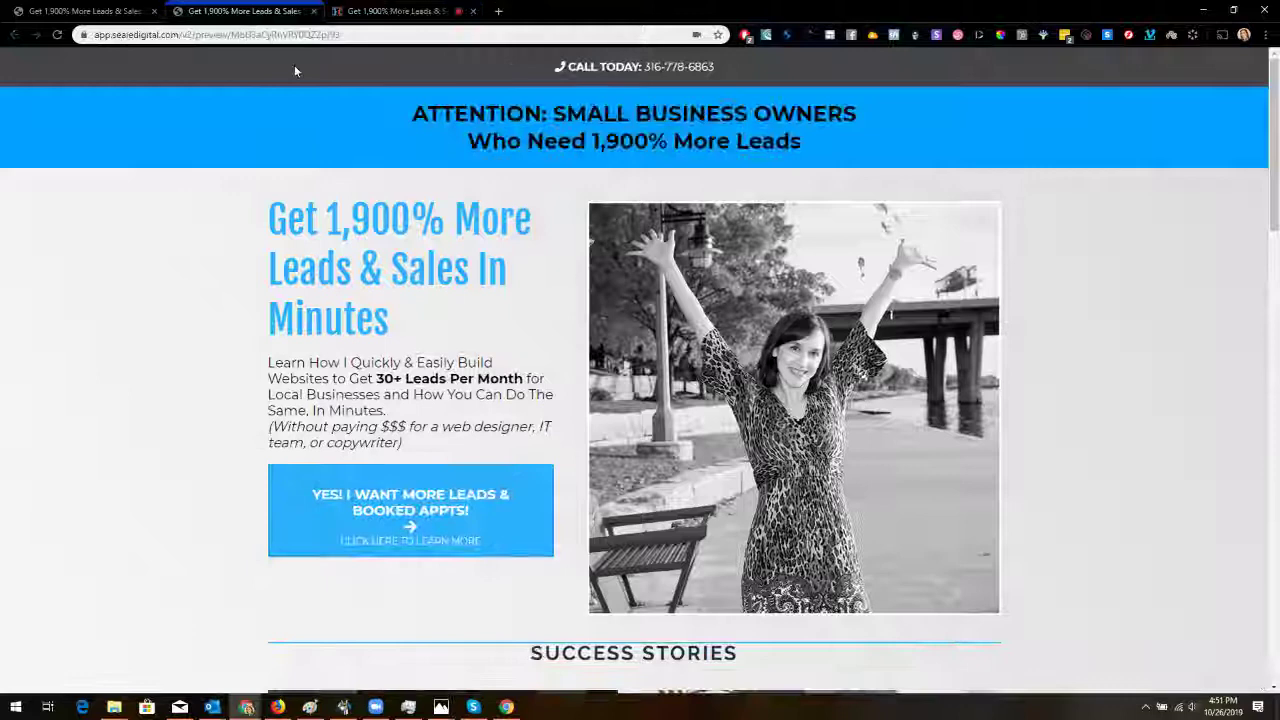
scroll(415, 445, "down", 3)
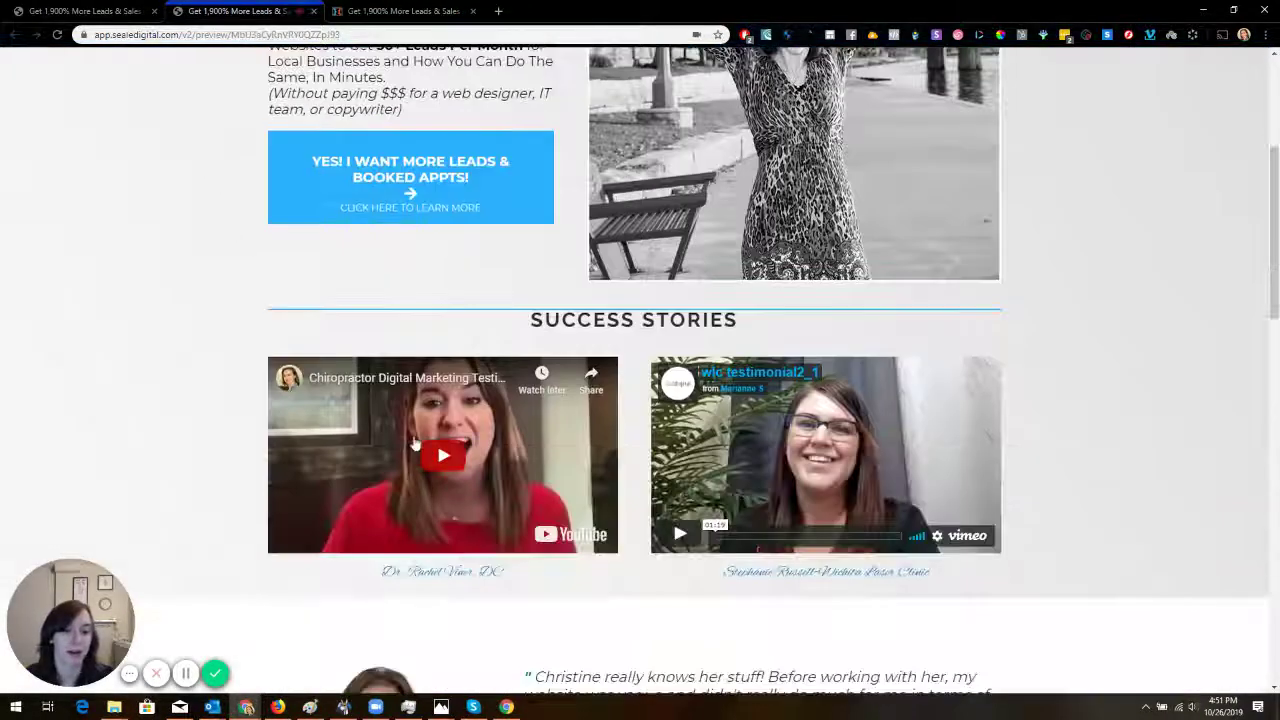
scroll(415, 445, "down", 2)
scroll(420, 406, "down", 2)
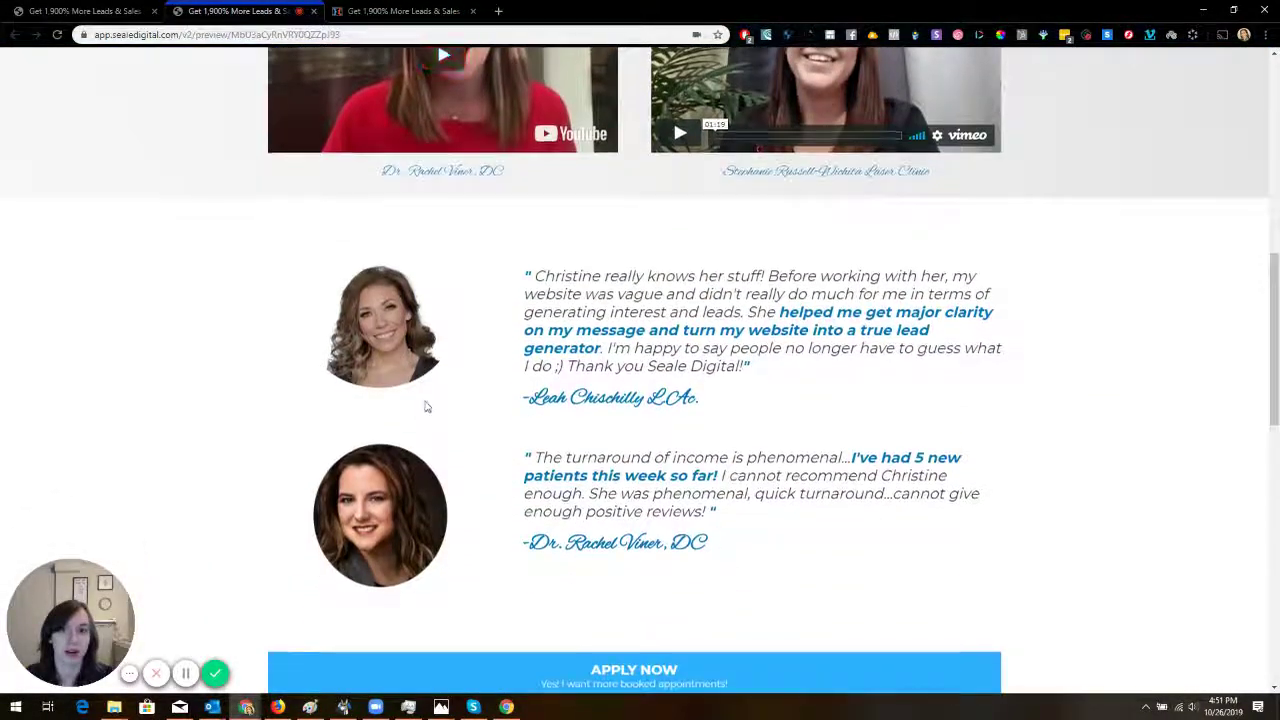
scroll(425, 406, "down", 1)
scroll(774, 340, "down", 2)
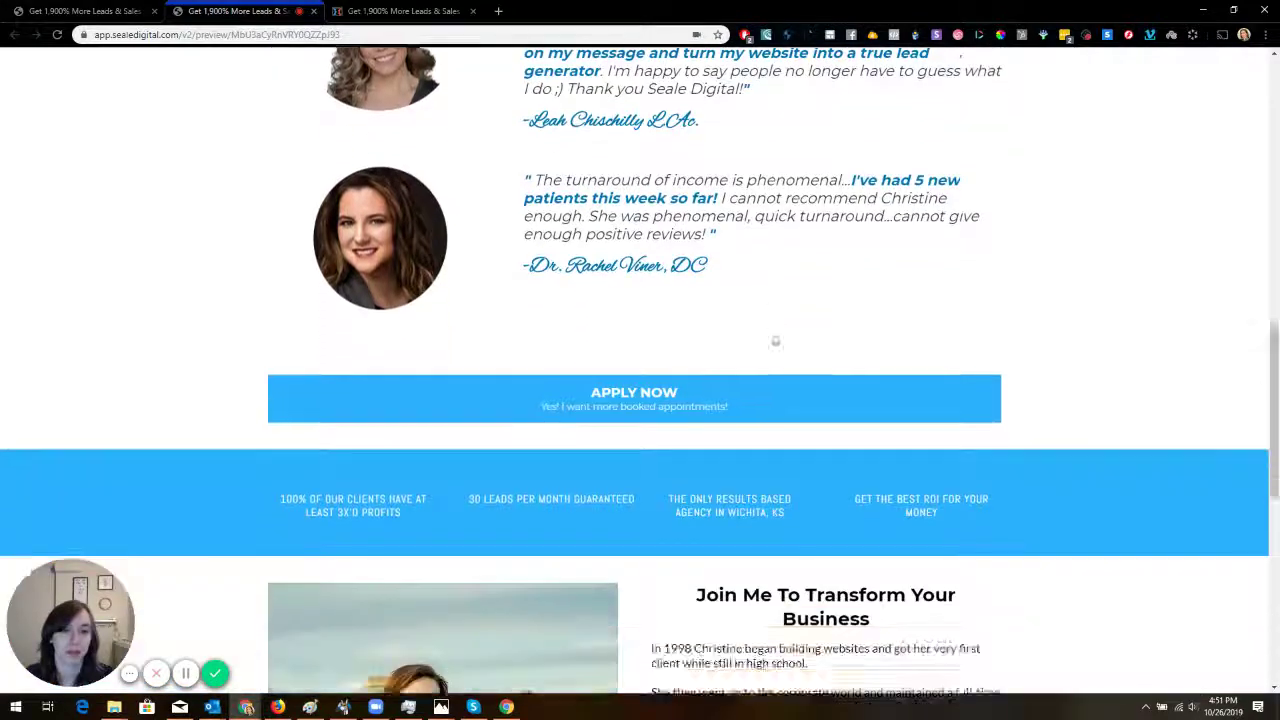
scroll(772, 338, "down", 1)
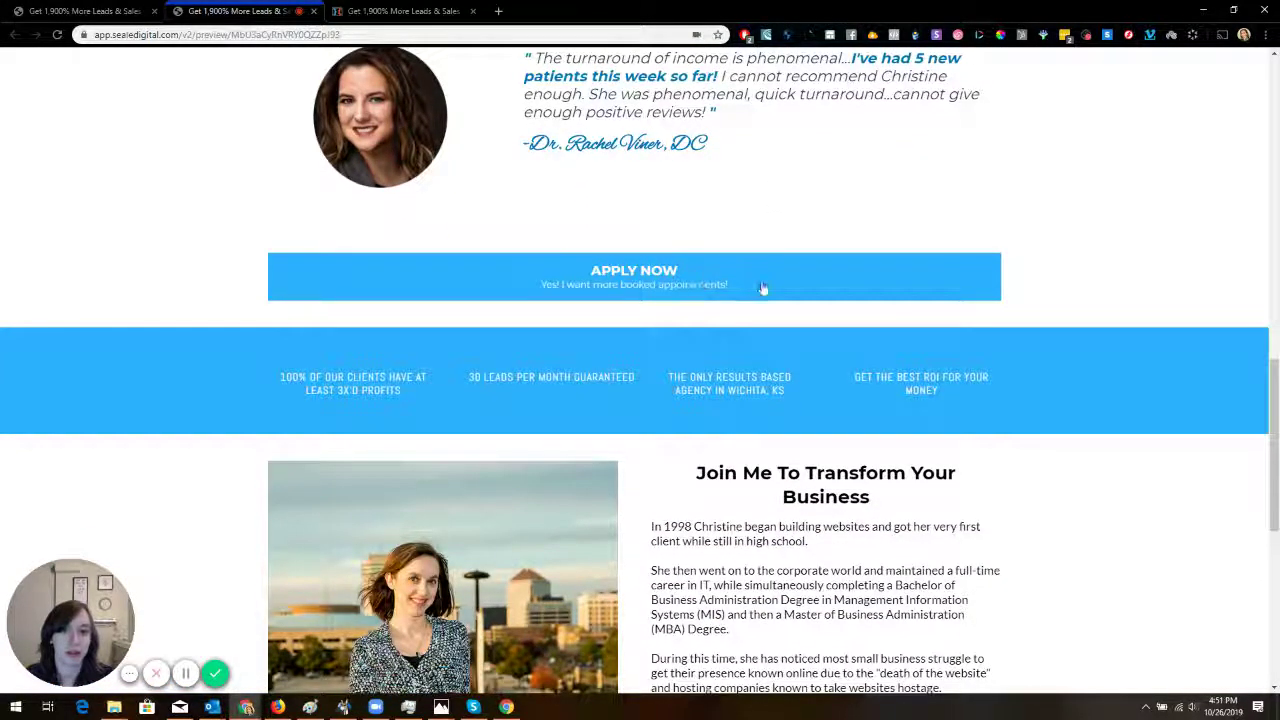
scroll(780, 280, "down", 2)
scroll(843, 259, "down", 2)
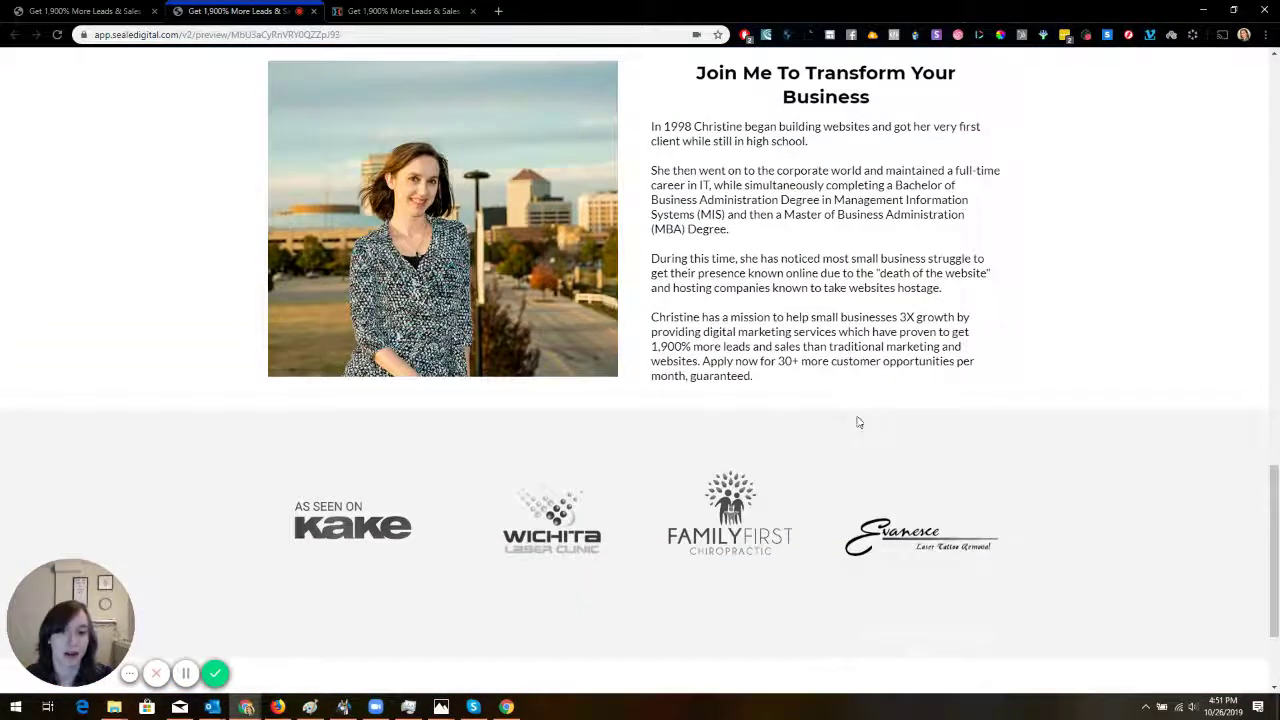
scroll(857, 422, "down", 2)
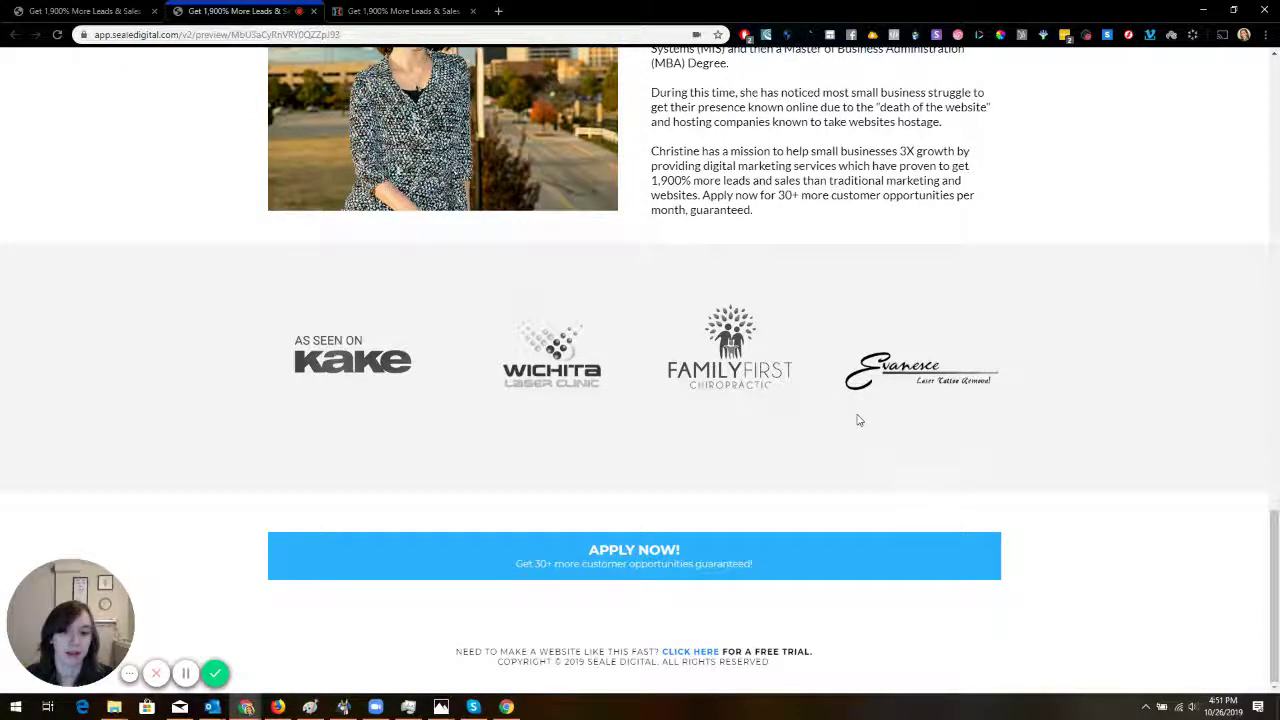
scroll(857, 420, "up", 7)
scroll(850, 430, "up", 5)
scroll(846, 437, "up", 5)
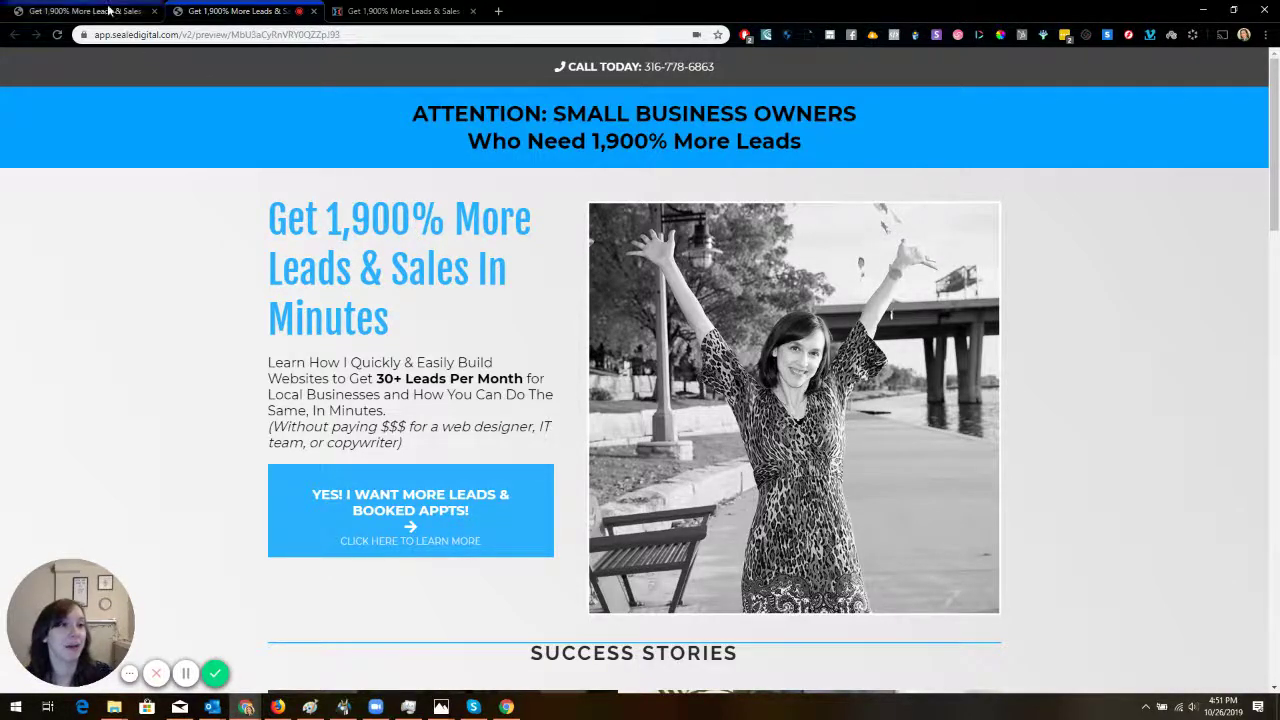
Step: Save the opt-in page again and exit the builder to the Seale Digital Funnel steps
left_click(60, 11)
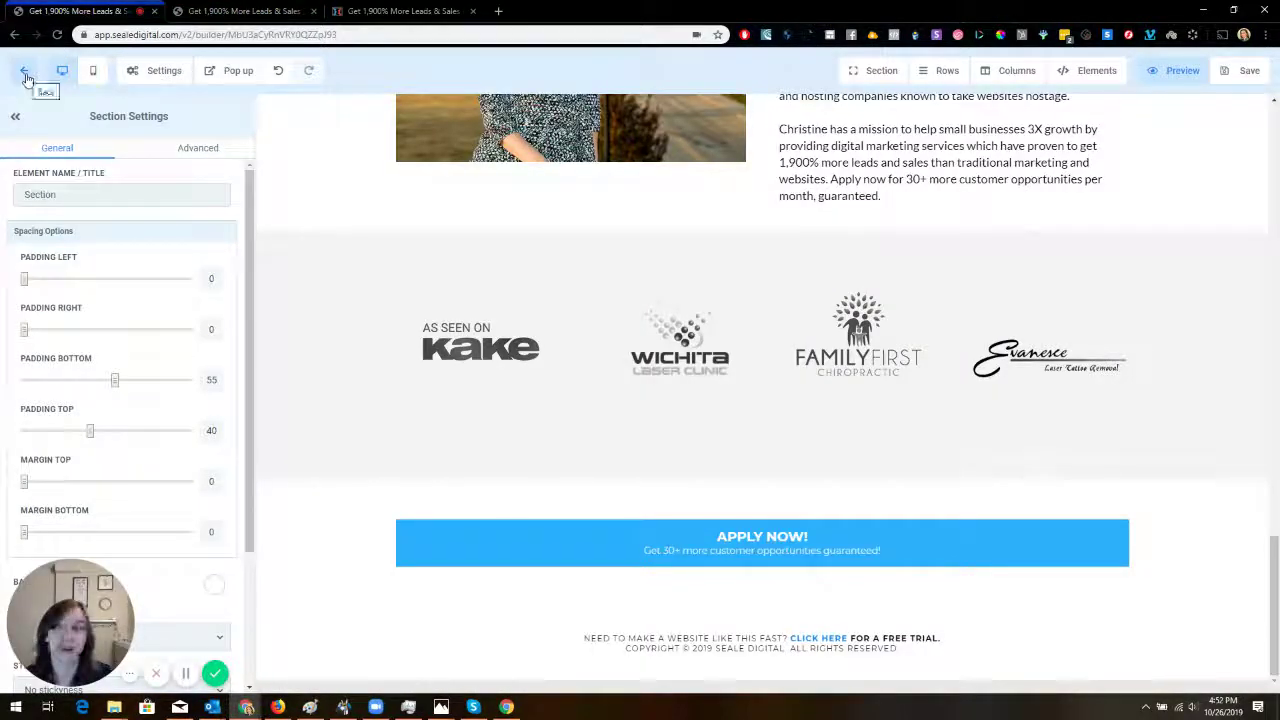
left_click(1247, 75)
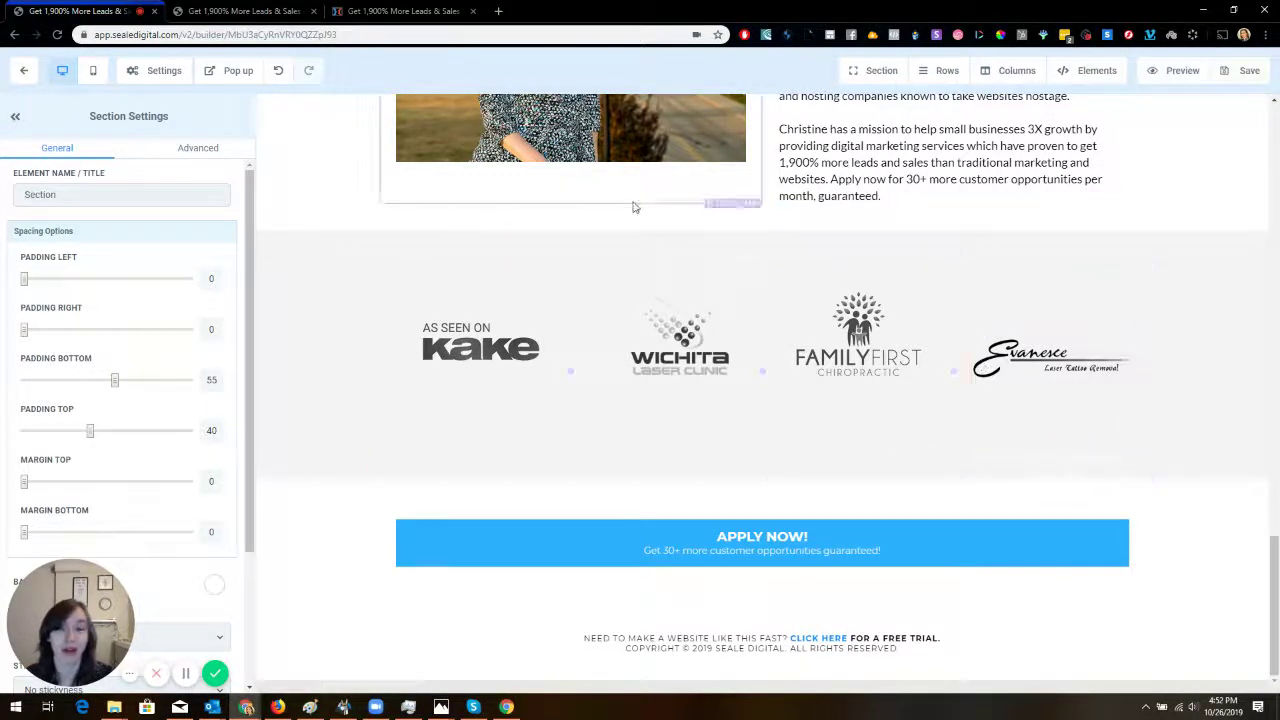
left_click(26, 74)
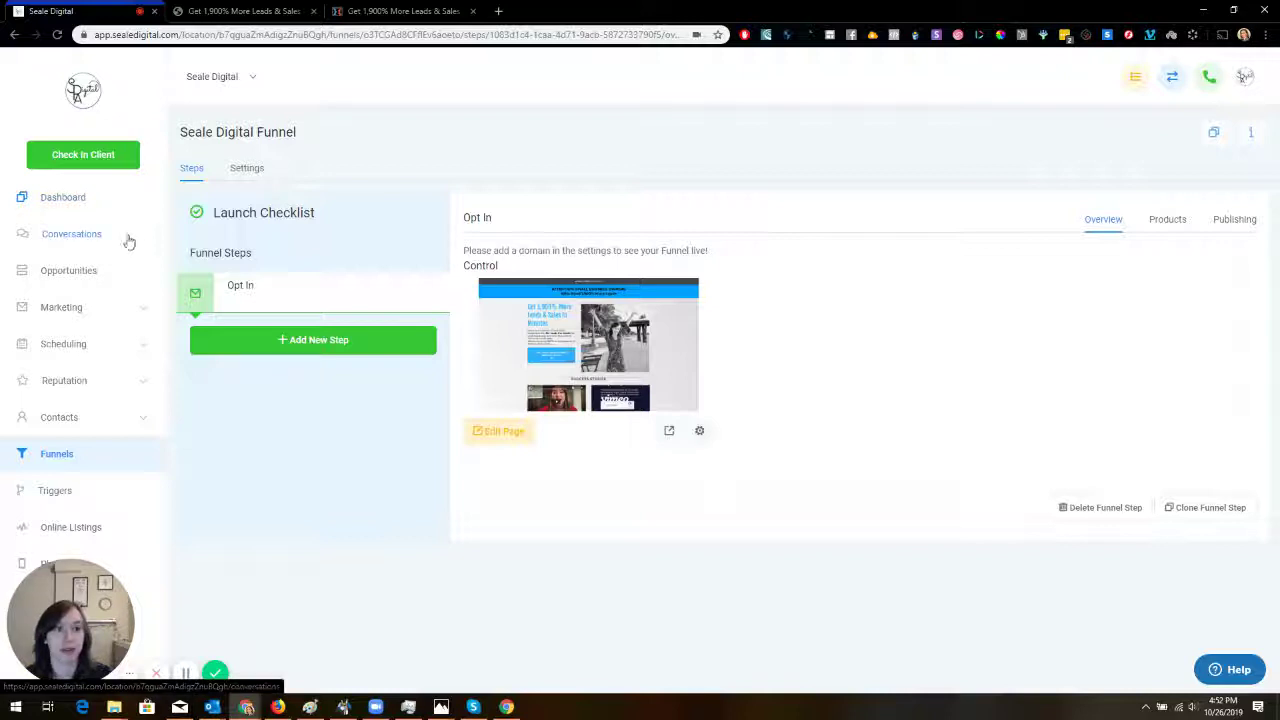
Step: Go to Marketing > Campaigns and scroll the Customer Acquisition campaign list
left_click(90, 312)
left_click(70, 360)
scroll(523, 334, "down", 3)
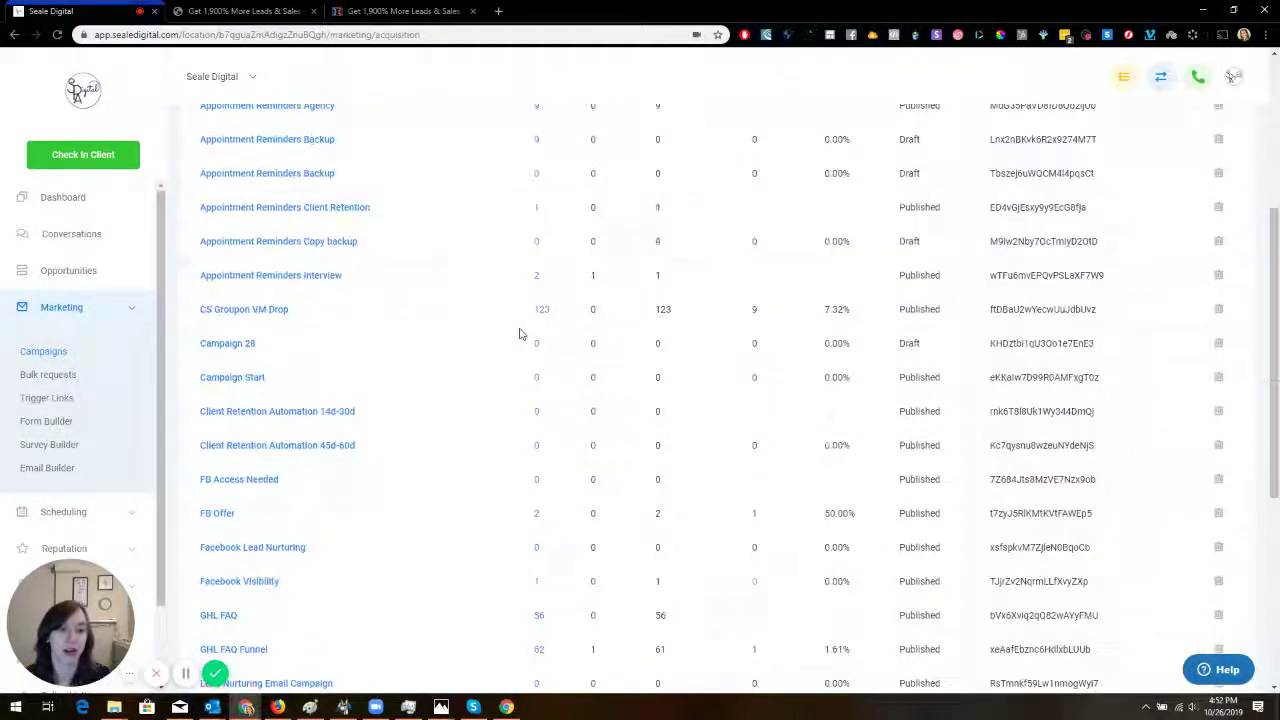
scroll(520, 335, "up", 3)
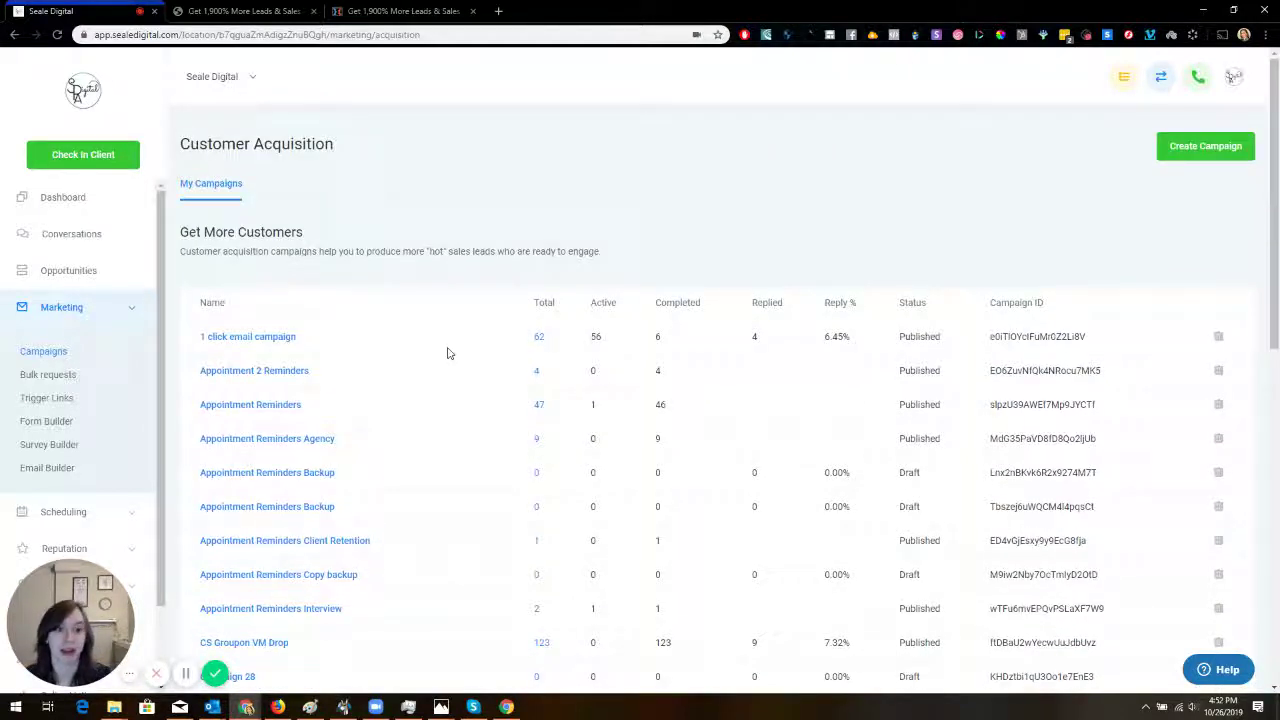
scroll(448, 352, "down", 2)
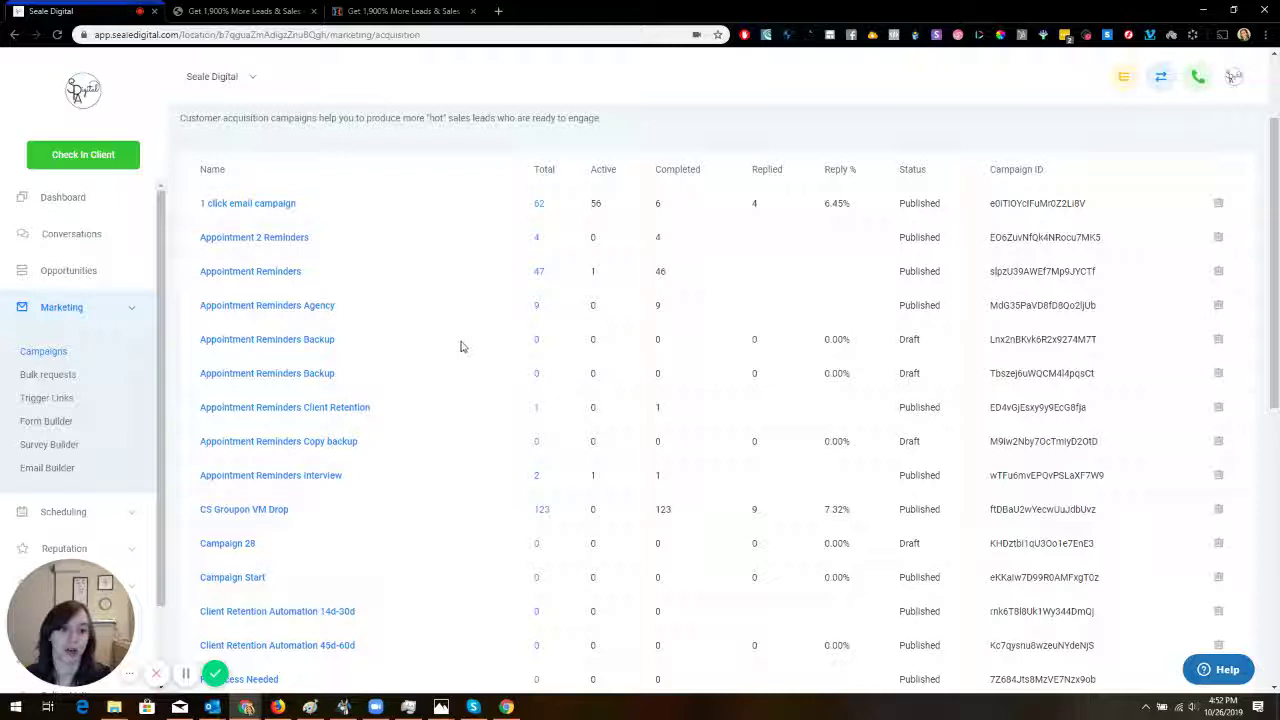